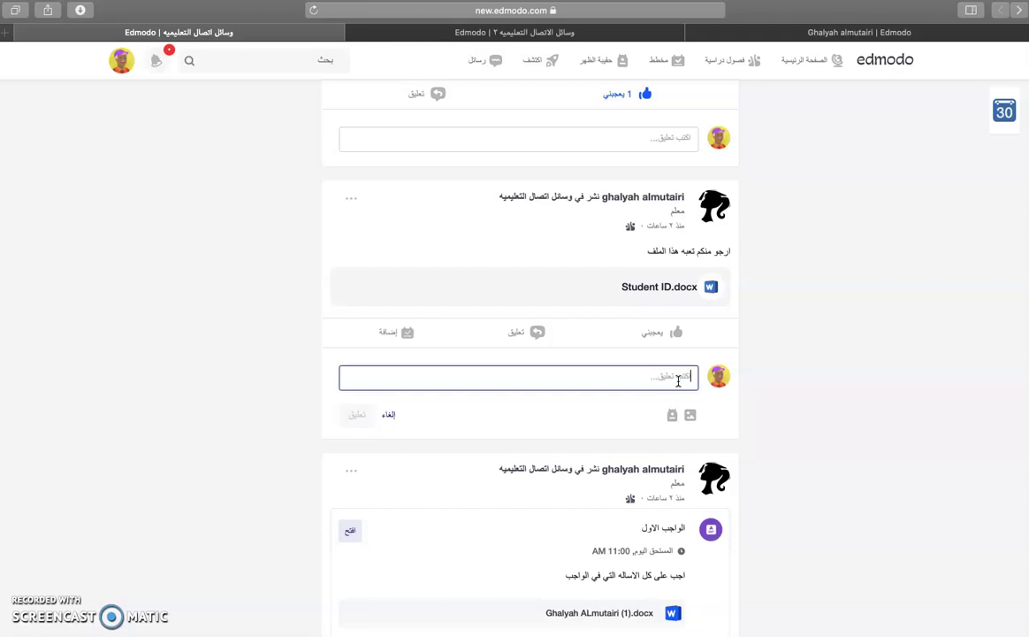
- Comment "حاضر" with Arabic keyboard input on the class post containing Student ID.docx, and like that post
mouse_move(277, 8)
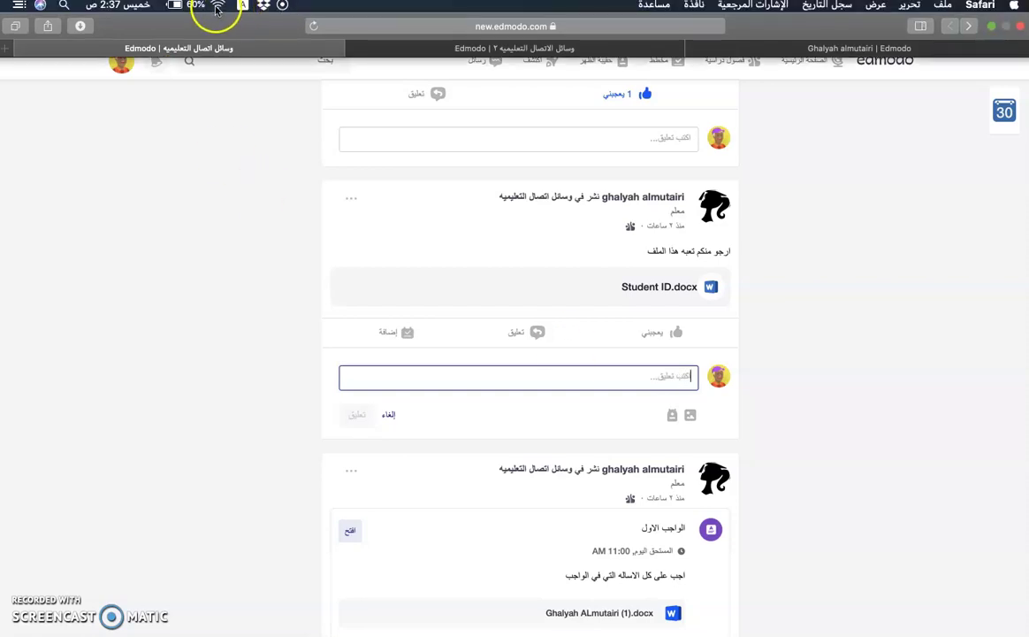
left_click(244, 7)
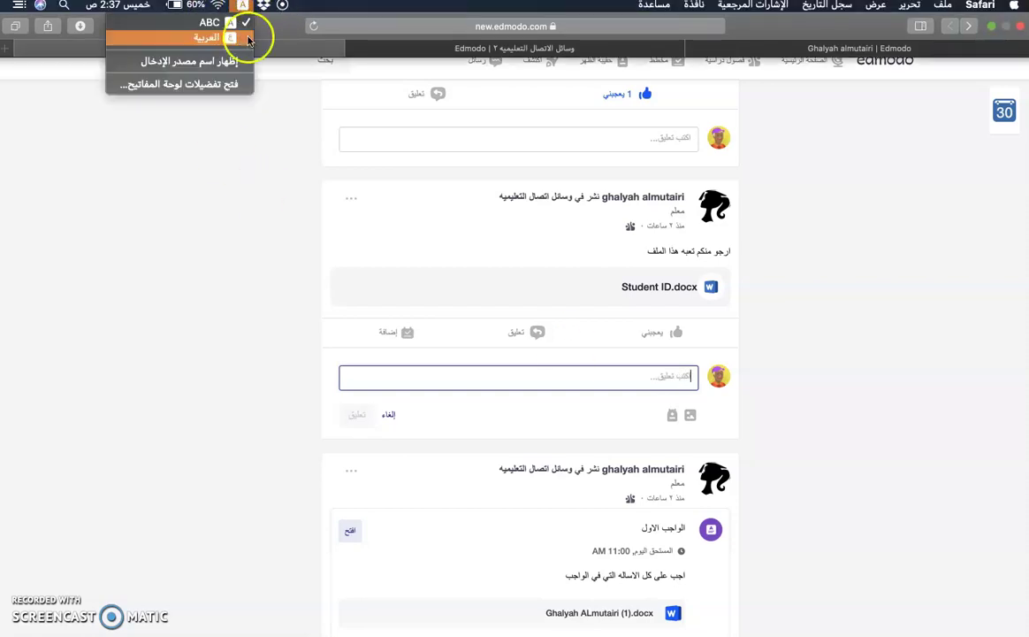
left_click(214, 23)
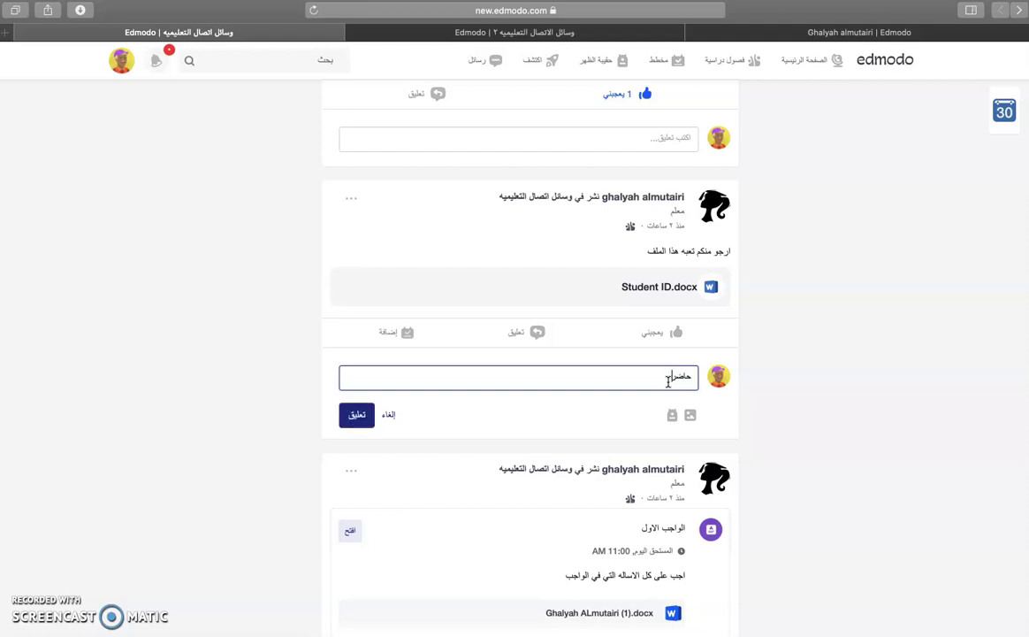
left_click(355, 416)
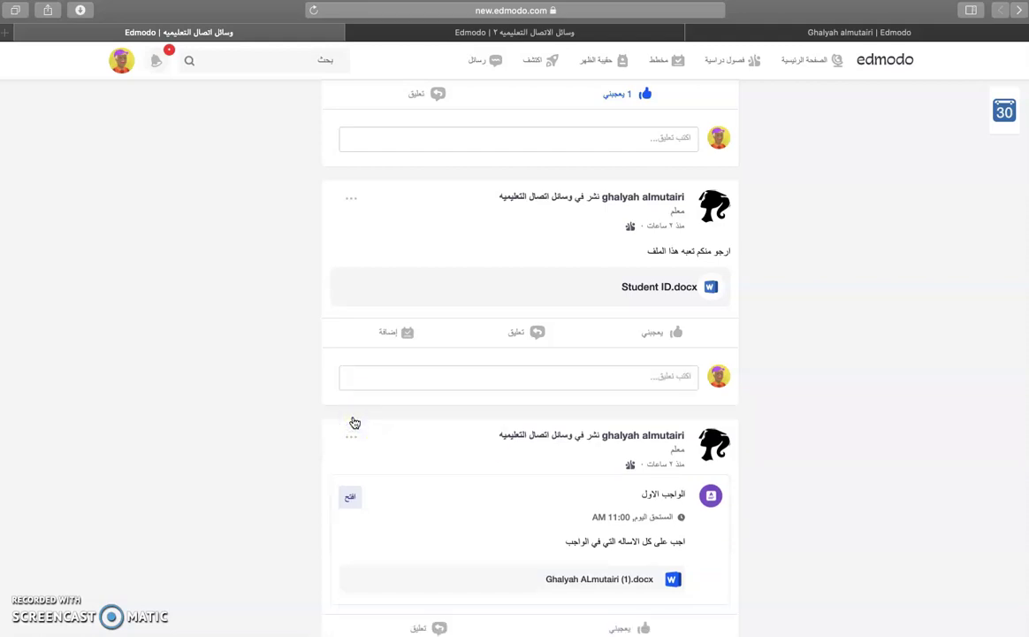
left_click(677, 332)
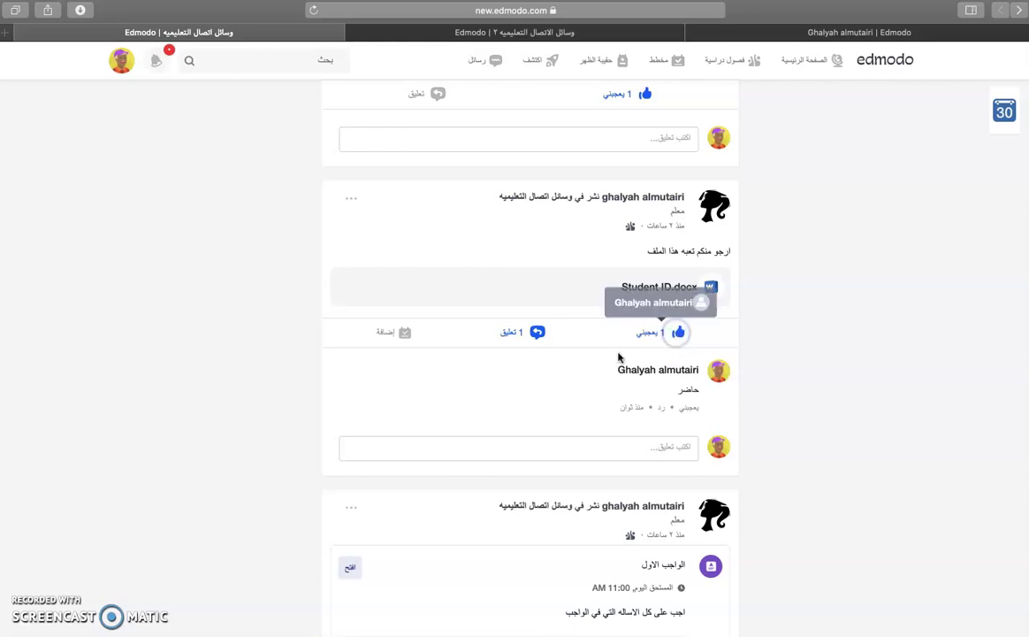
- Open the planner and filter its upcoming tasks by class, ending on the class وسائل اتصال التعليميه
scroll(607, 444, "down", 2)
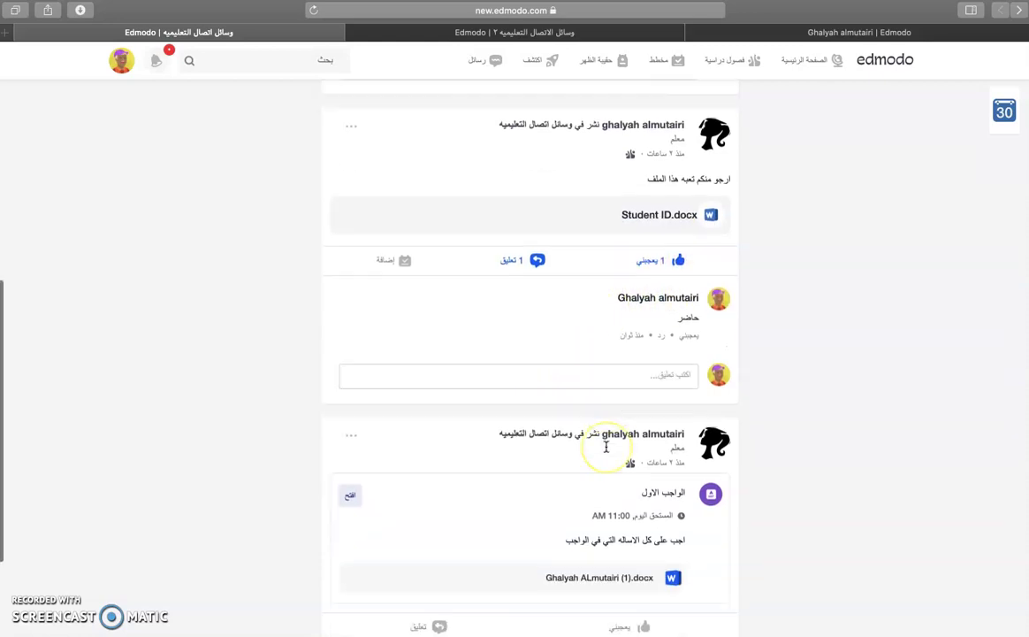
scroll(606, 447, "up", 5)
scroll(607, 446, "up", 3)
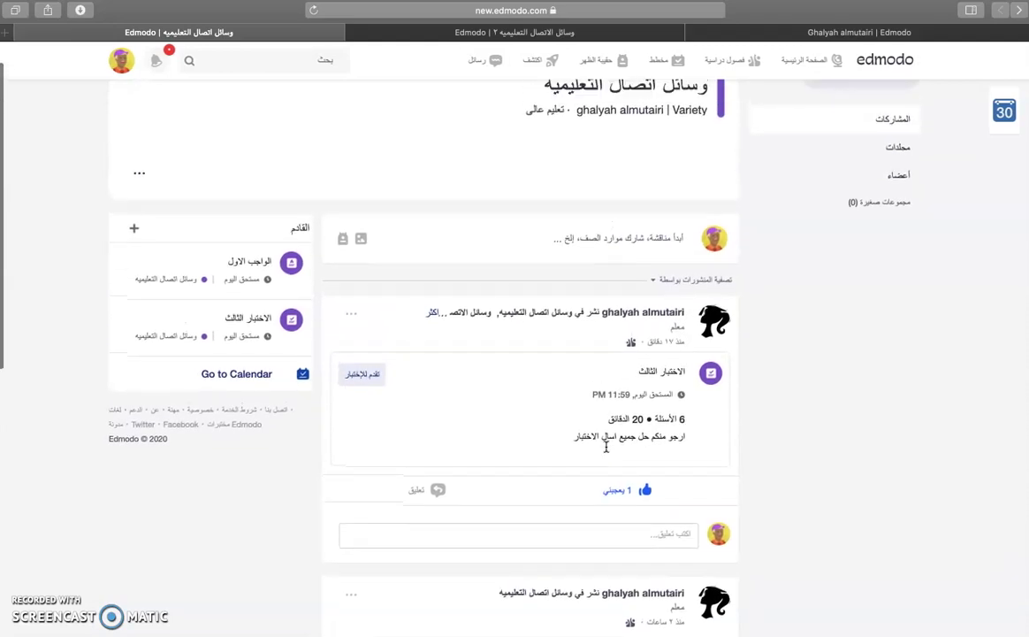
scroll(606, 446, "up", 1)
left_click(713, 354)
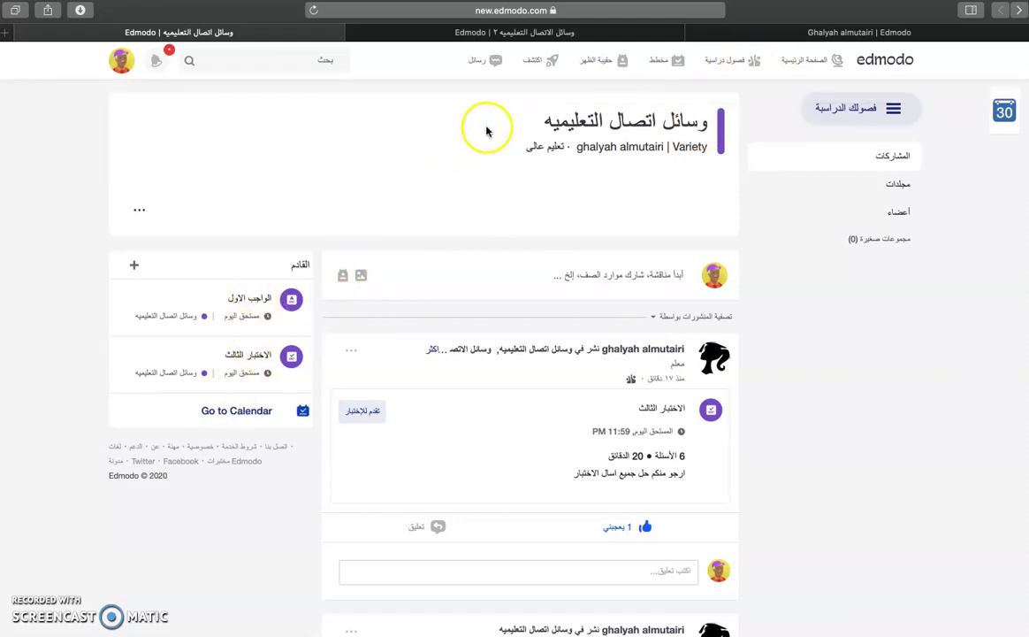
left_click(678, 73)
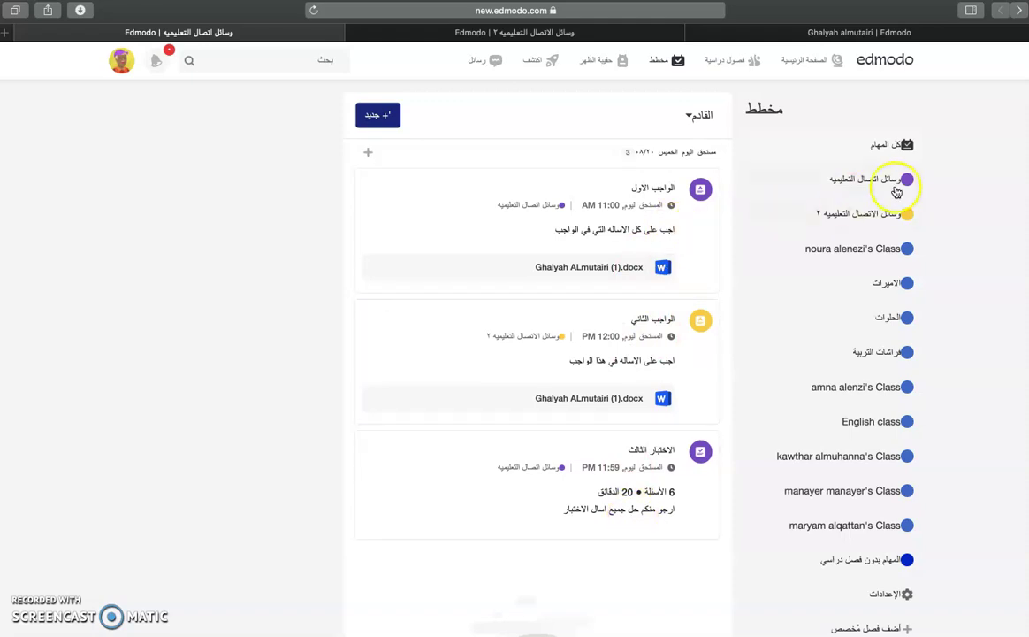
left_click(878, 215)
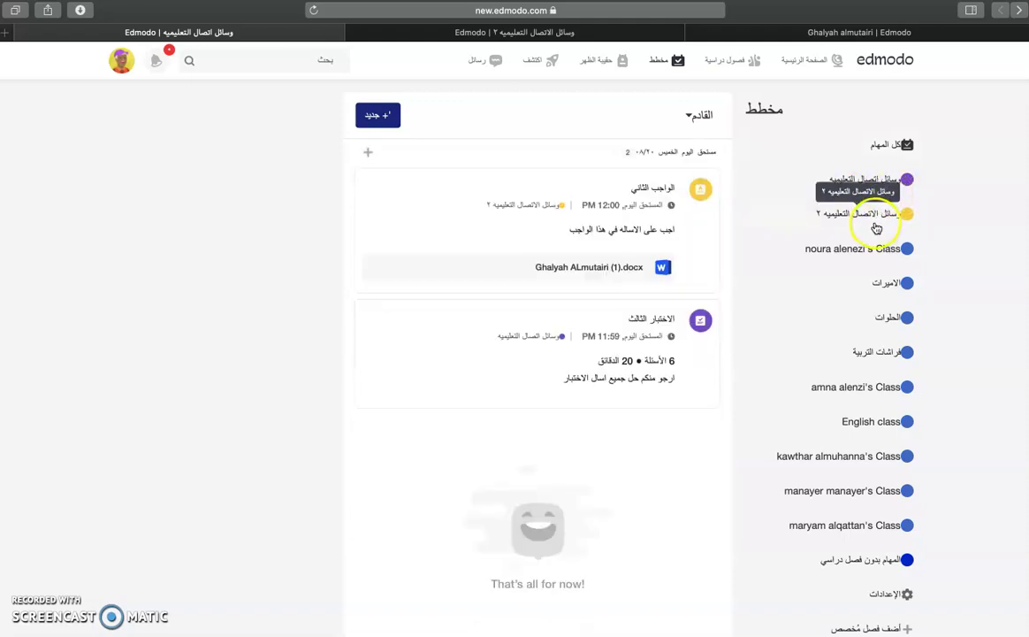
left_click(818, 190)
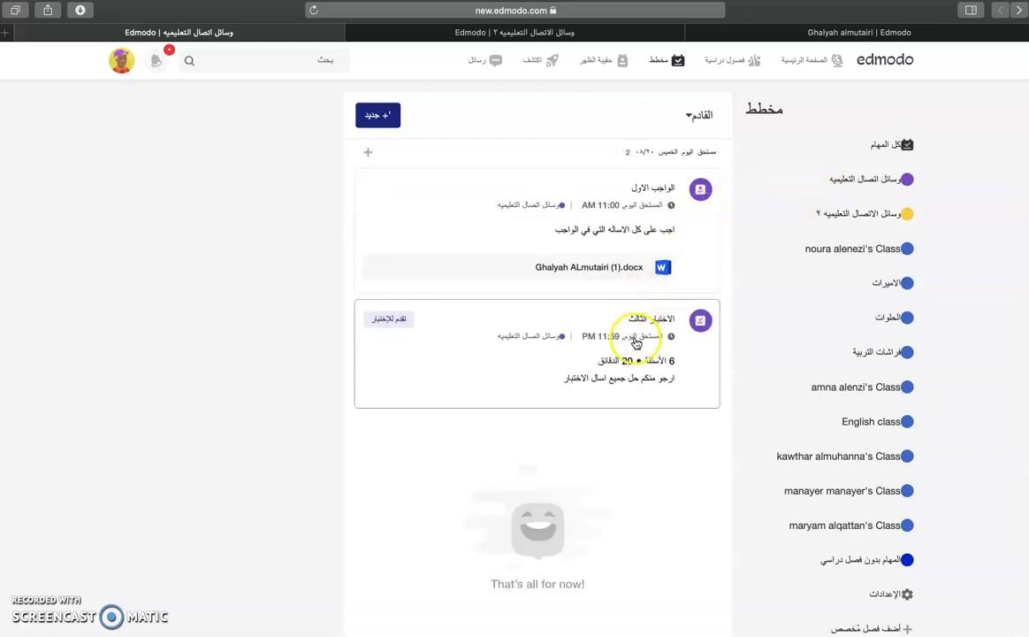
- Start the quiz الاختبار الثالث and answer question 1 with option A, ٠ الى ٢٥٠
left_click(389, 320)
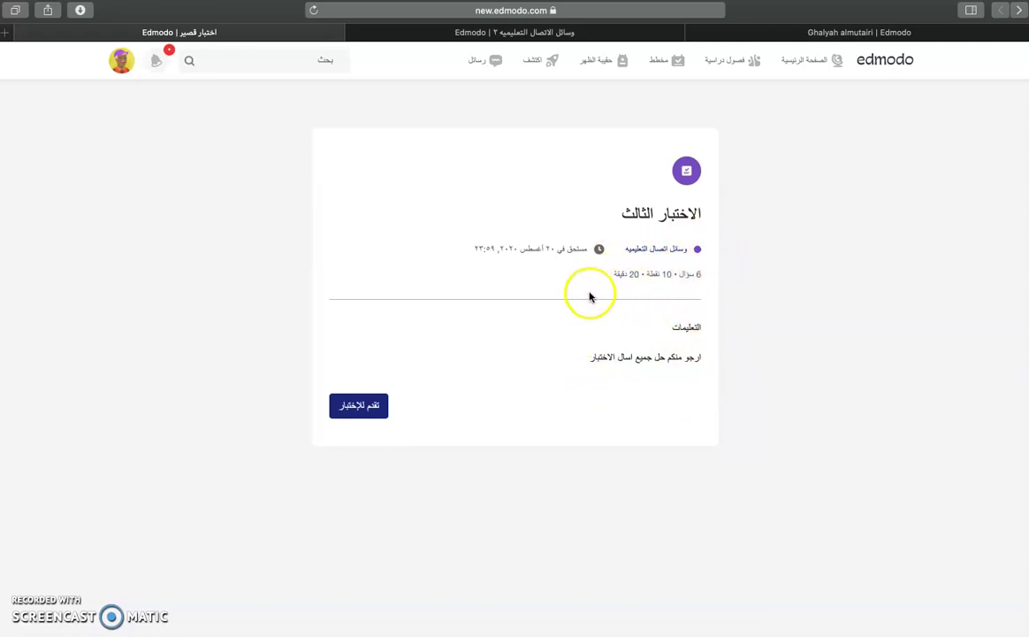
left_click(359, 406)
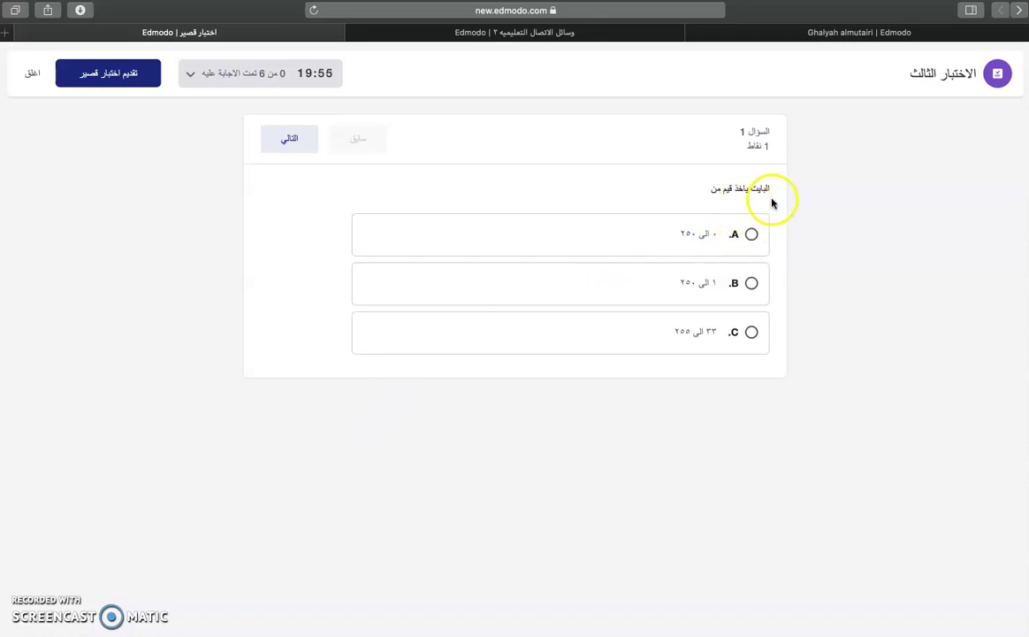
left_click(751, 237)
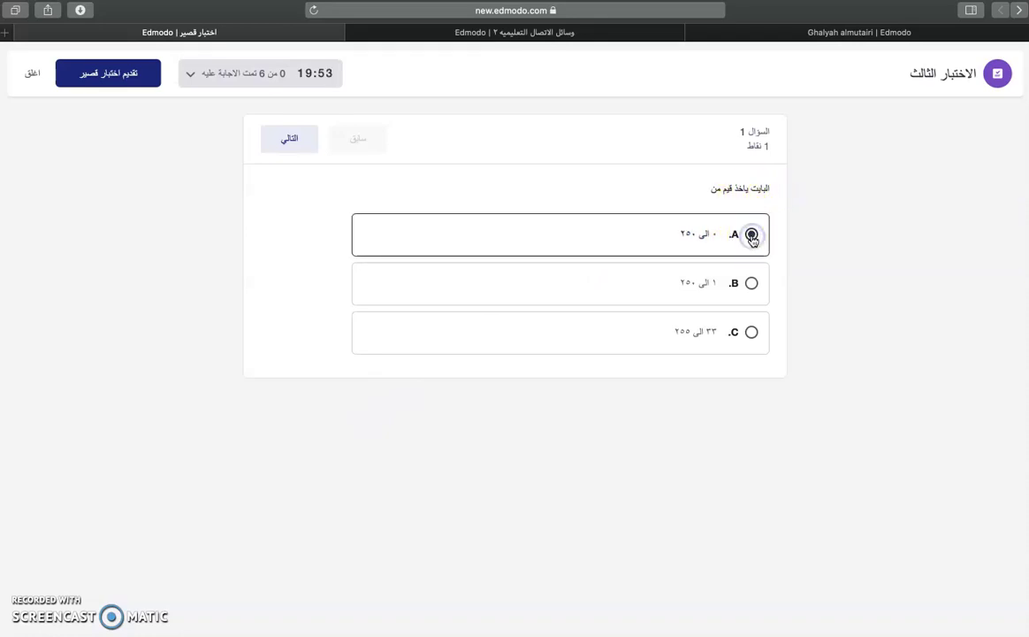
left_click(748, 283)
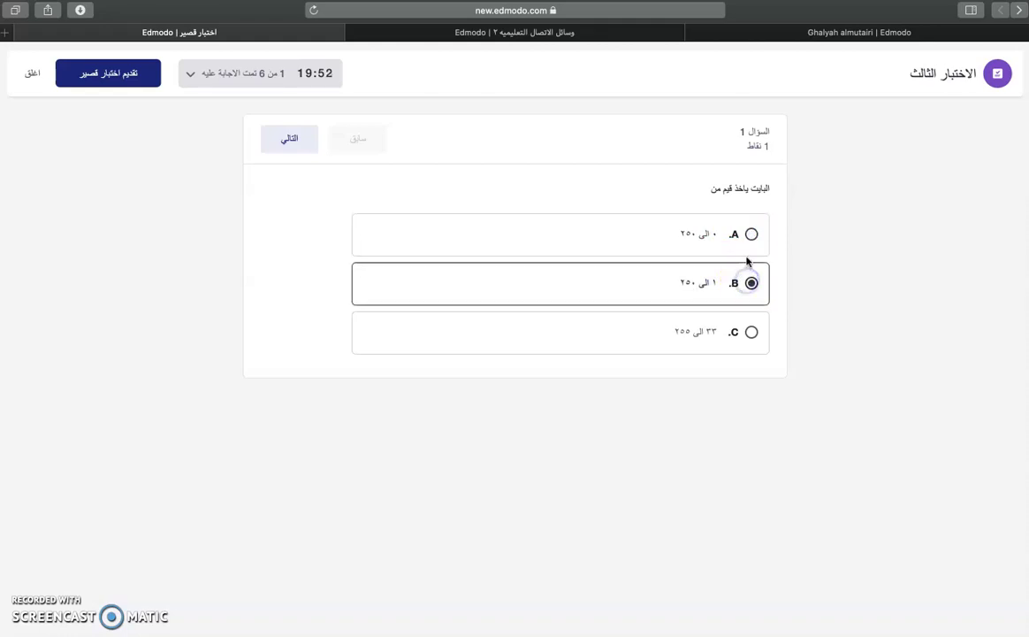
left_click(749, 252)
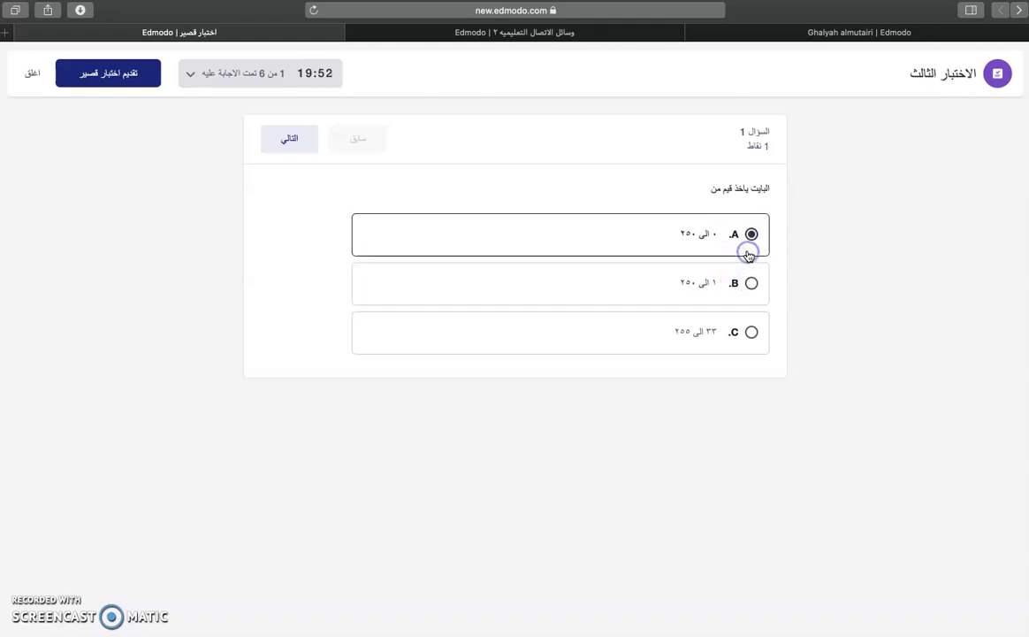
left_click(290, 142)
- Answer question 2 with خطا and fill in the blank of question 3 with "الدخال"
left_click(736, 283)
left_click(293, 149)
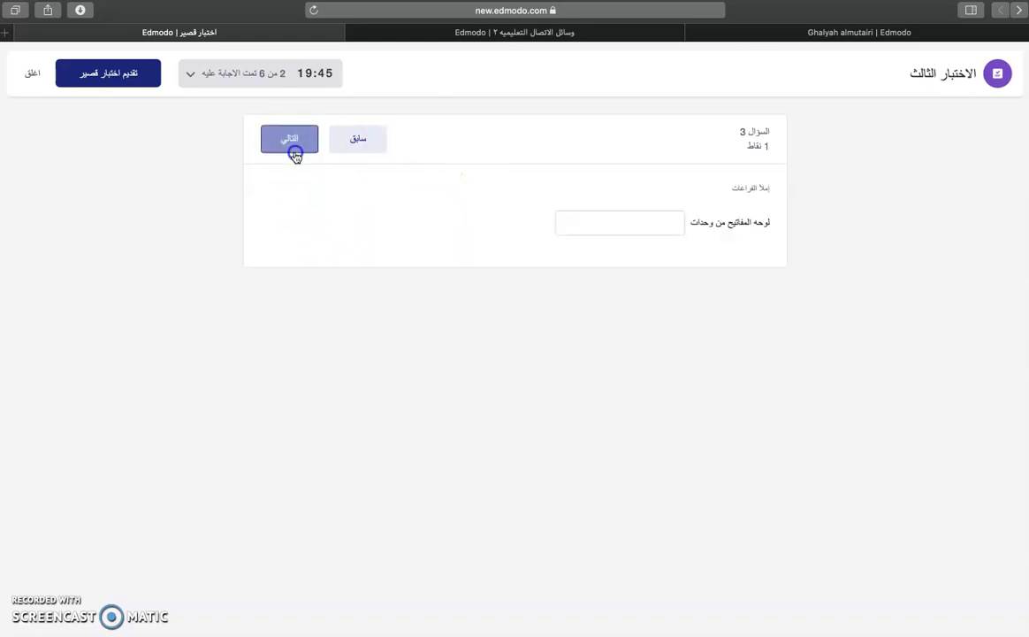
left_click(628, 233)
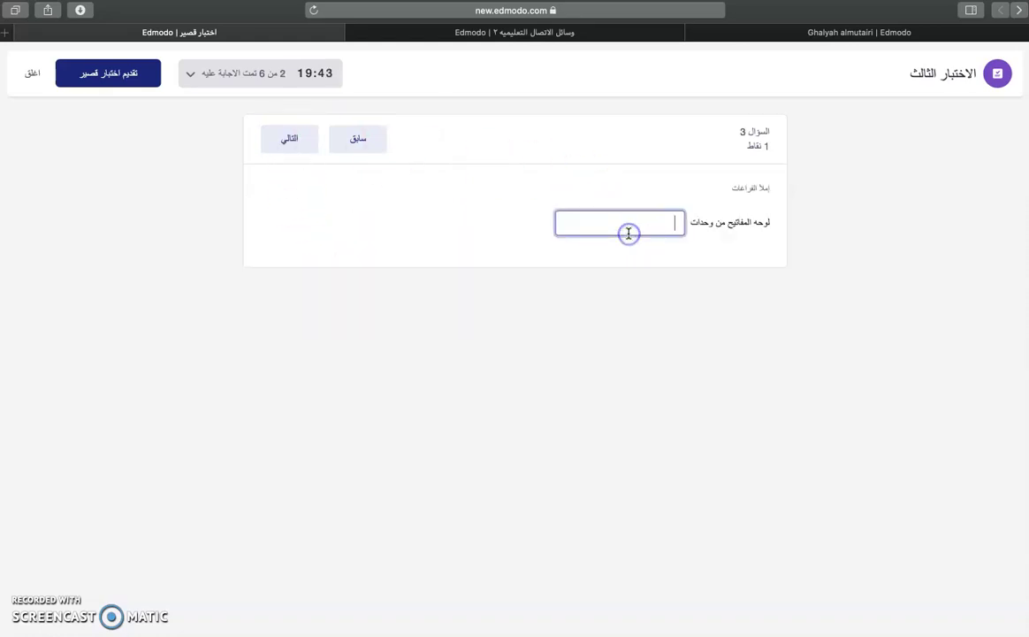
type("الدخال")
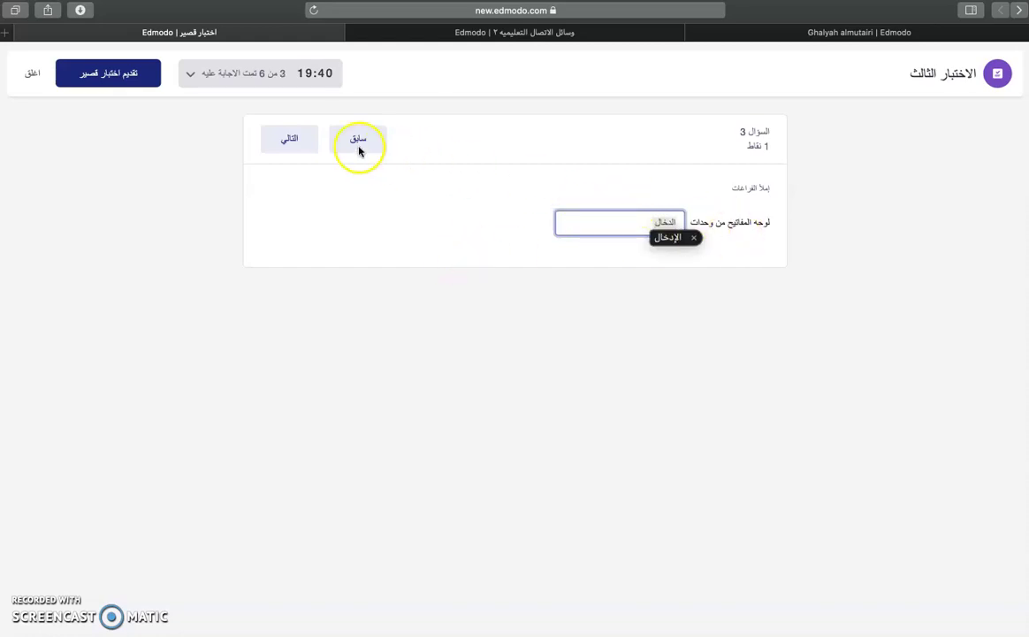
left_click(281, 144)
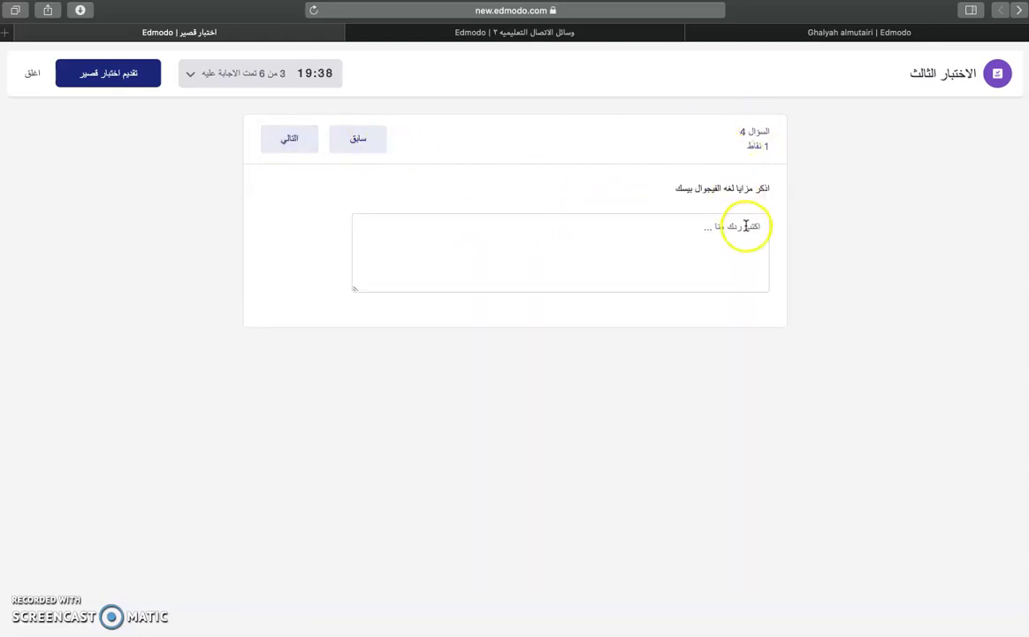
- Answer question 4 with "لا اعلم" and choose long and integer as the answers to question 5
left_click(722, 241)
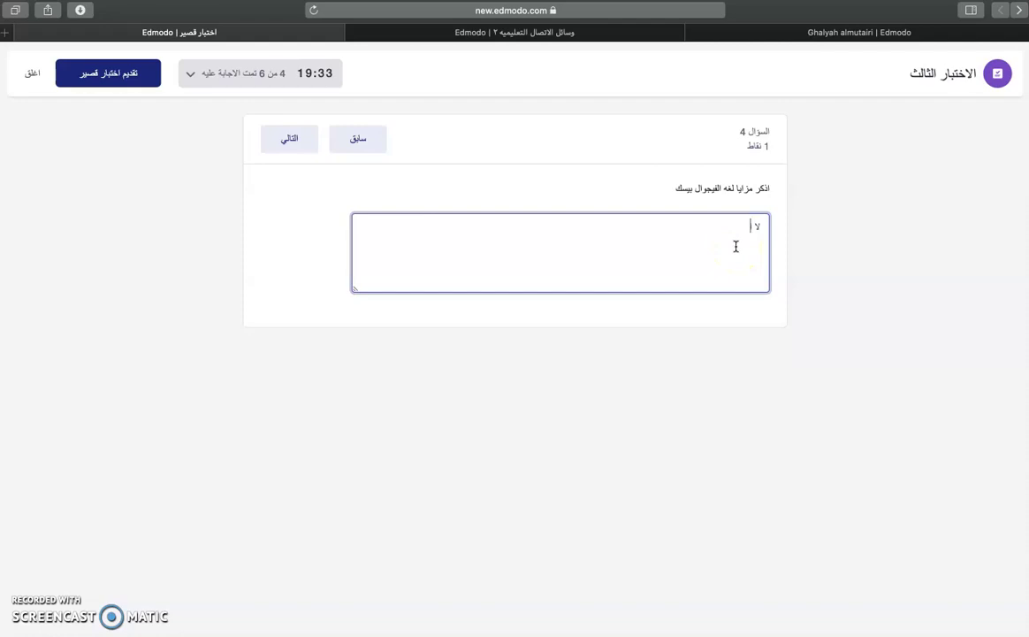
left_click(283, 149)
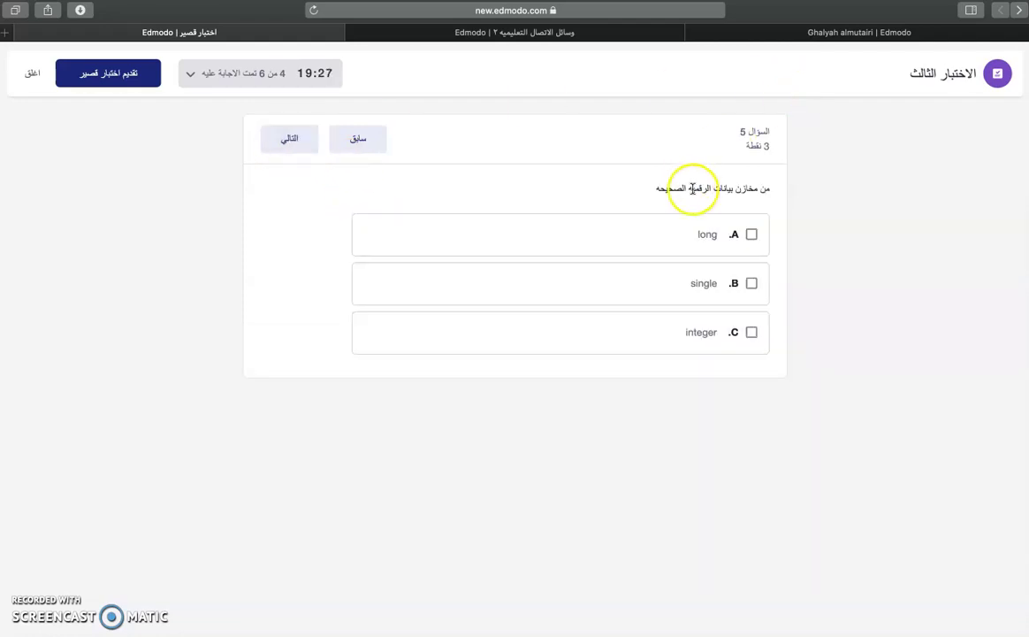
left_click(752, 235)
left_click(762, 284)
left_click(754, 336)
left_click(757, 316)
left_click(754, 287)
left_click(752, 335)
left_click(291, 141)
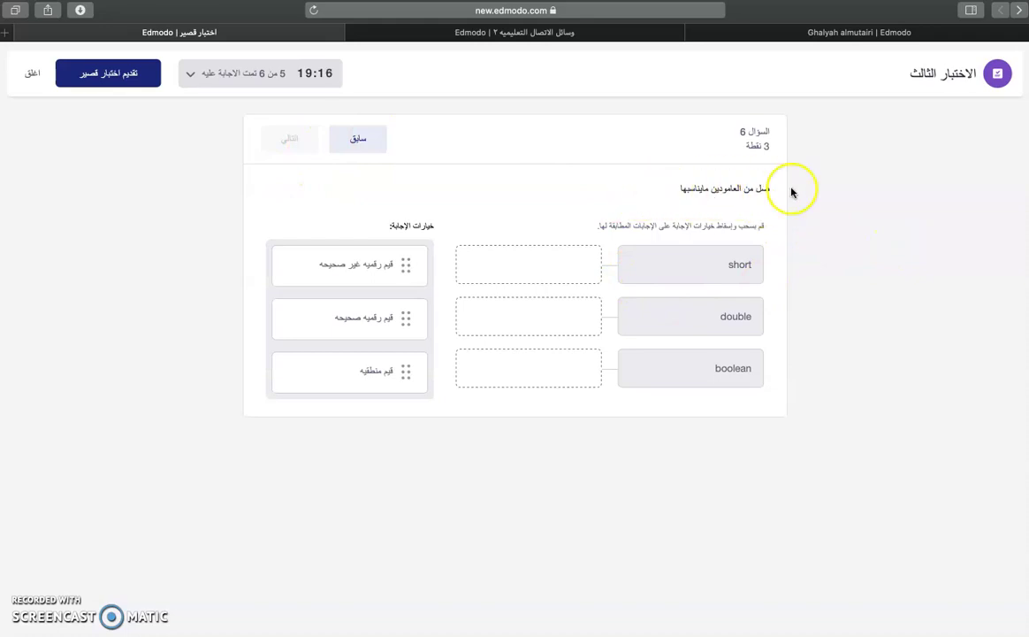
- In question 6, match short with قيم رقميه غير صحيحه, double with قيم منطقيه and boolean with قيم رقميه صحيحه
left_click_drag(346, 277, 506, 280)
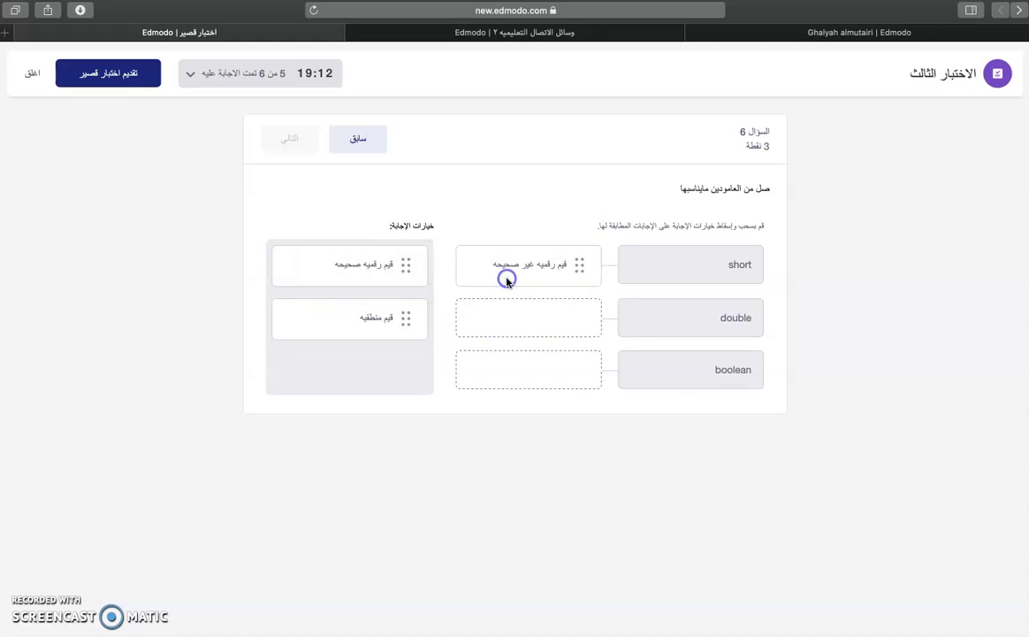
left_click_drag(395, 320, 543, 323)
left_click_drag(374, 269, 509, 375)
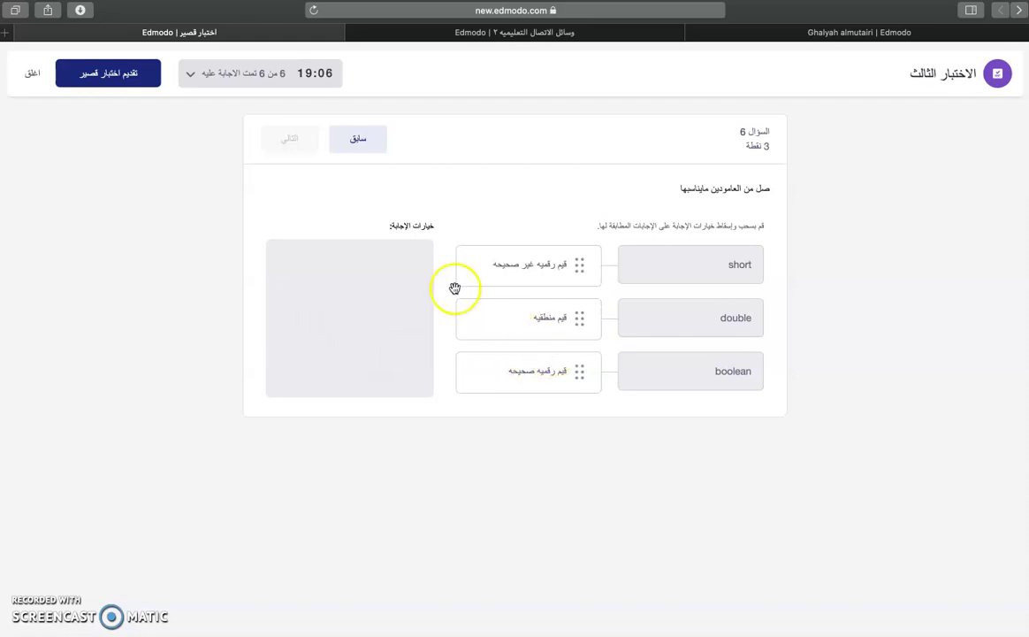
- Submit the completed quiz الاختبار الثالث and confirm the submission
left_click(110, 74)
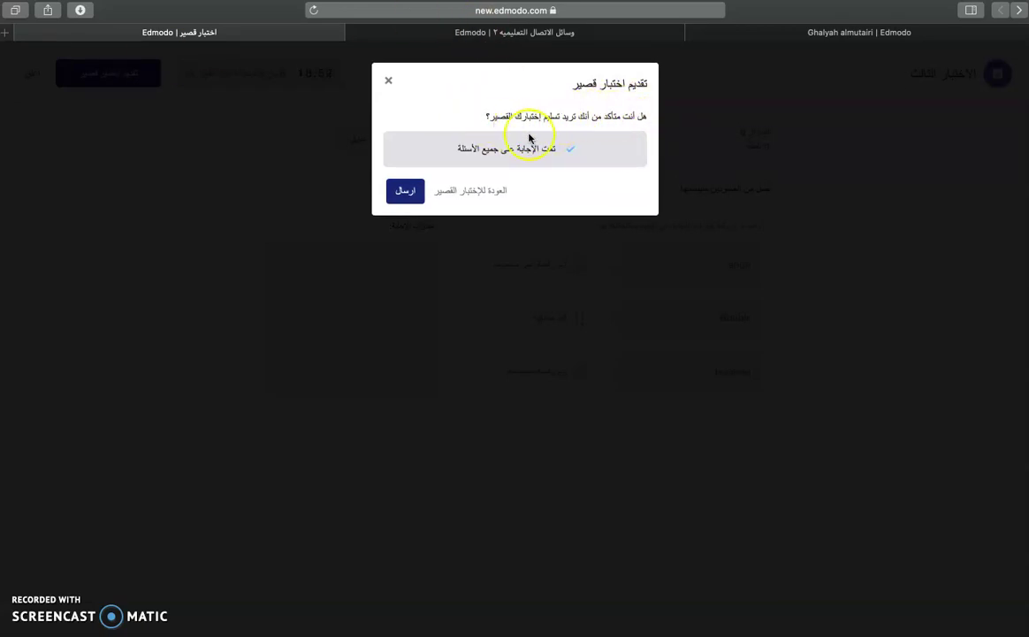
left_click(404, 197)
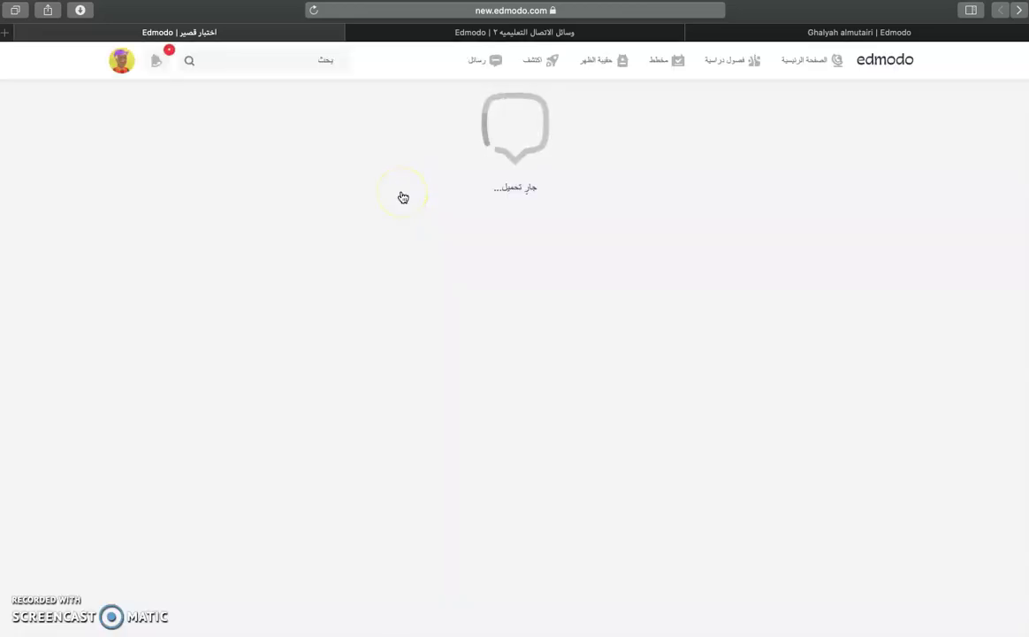
left_click(519, 189)
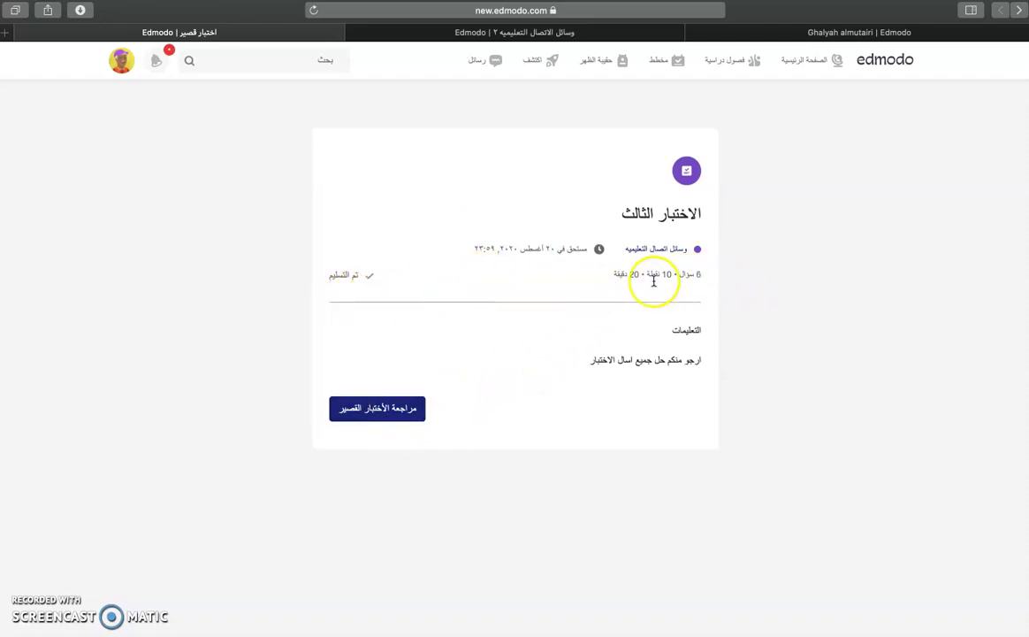
- Review the graded answers to questions 1 through 6 of the submitted quiz and close the review
left_click(409, 416)
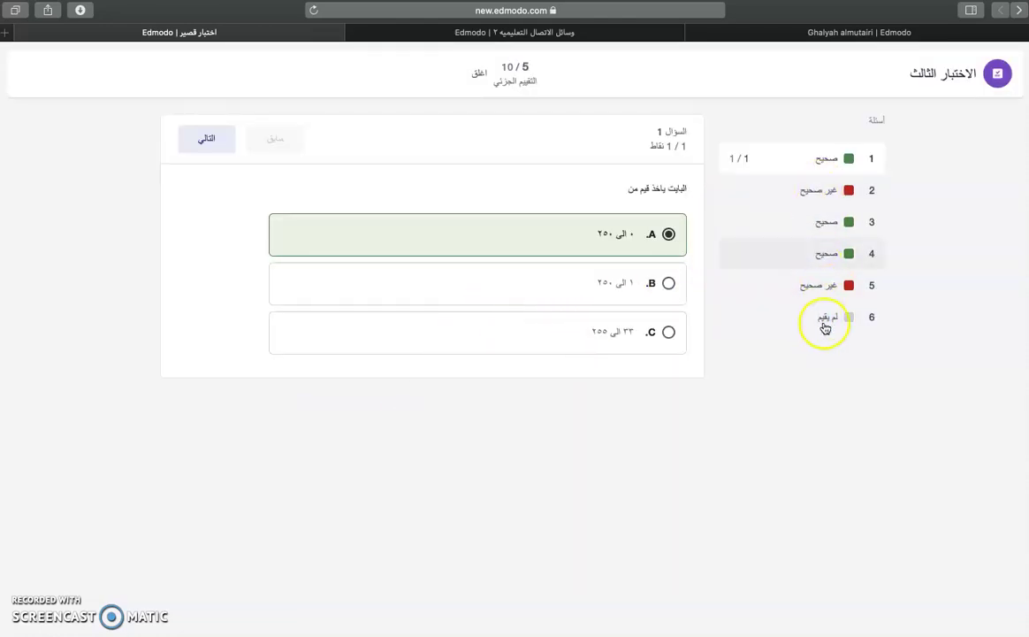
left_click(194, 144)
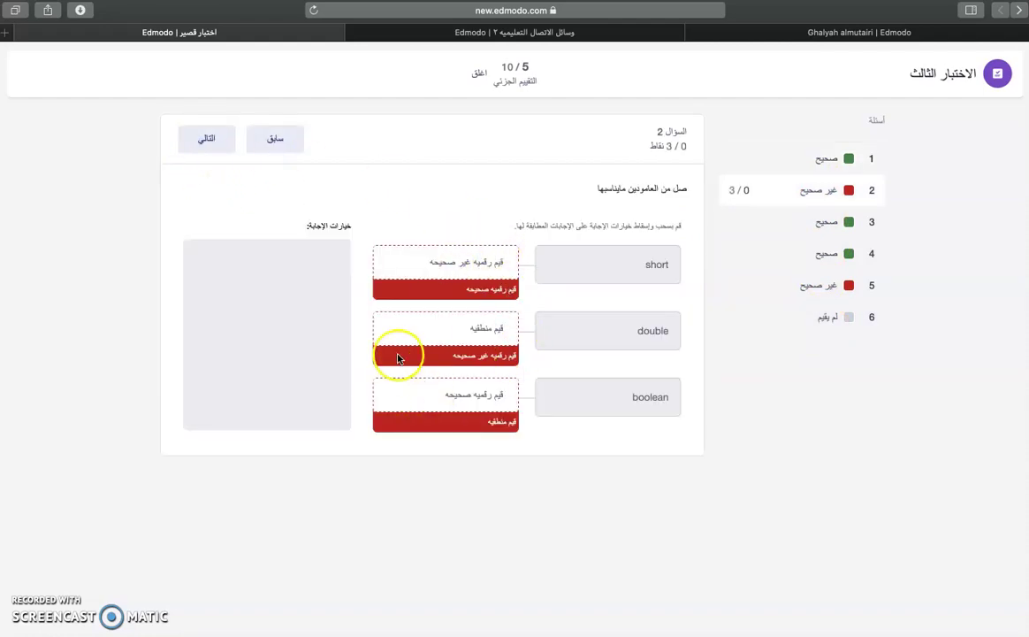
left_click(210, 147)
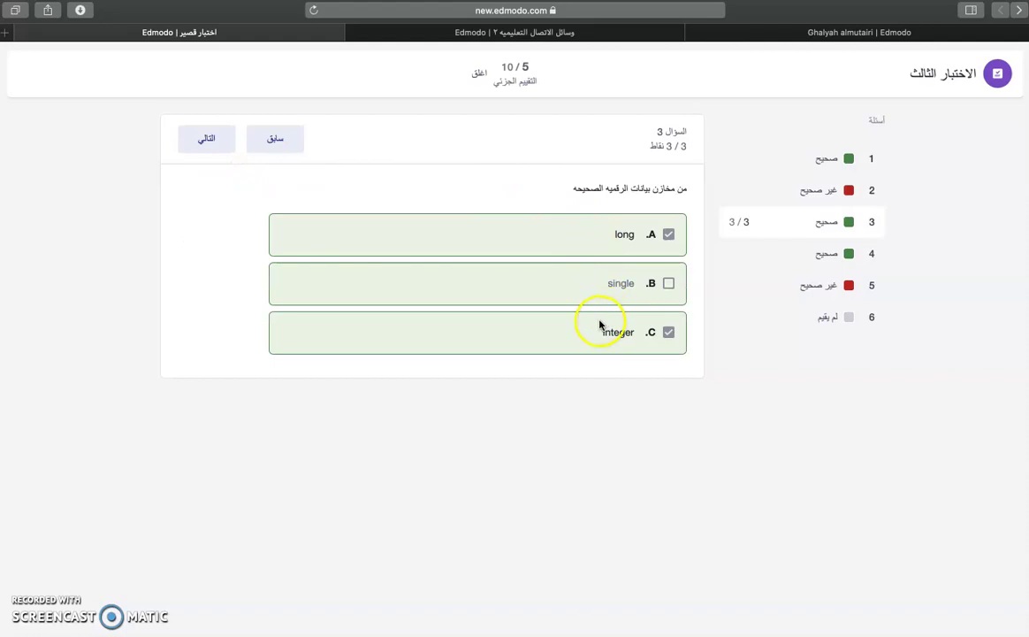
left_click(210, 139)
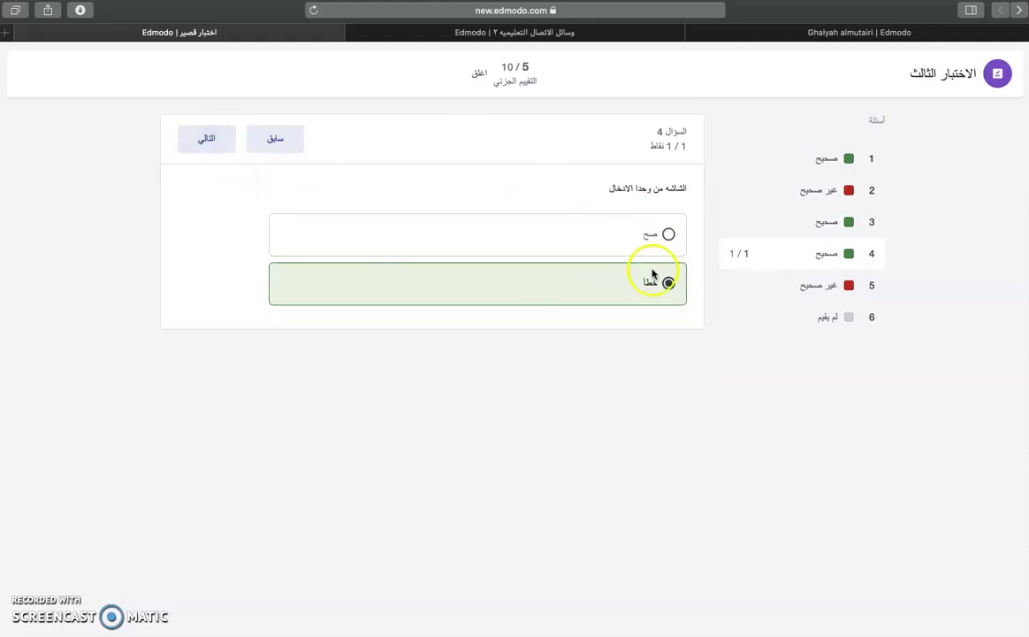
left_click(213, 147)
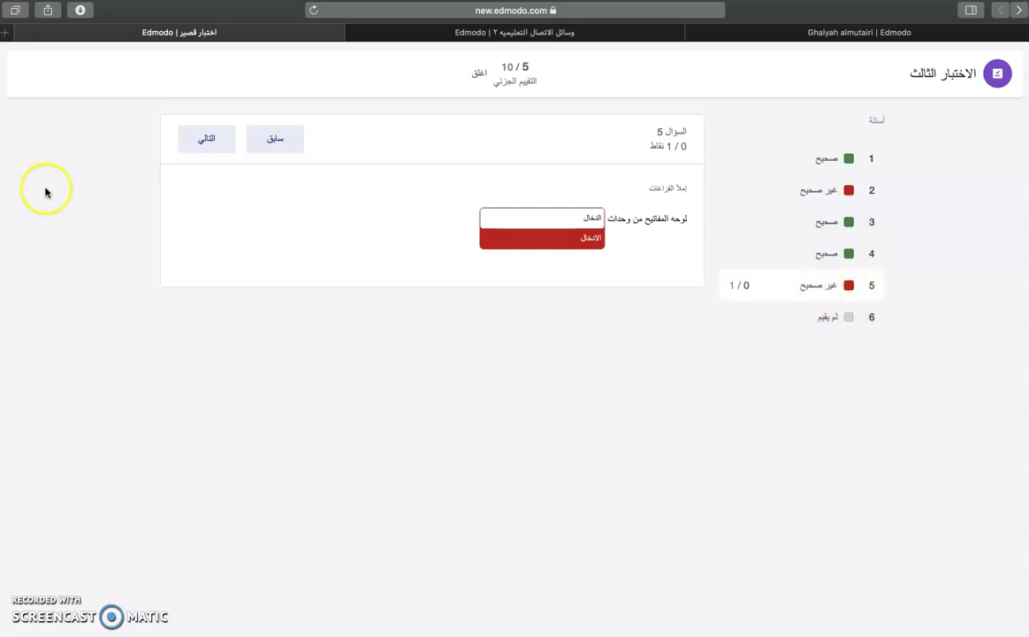
left_click(215, 142)
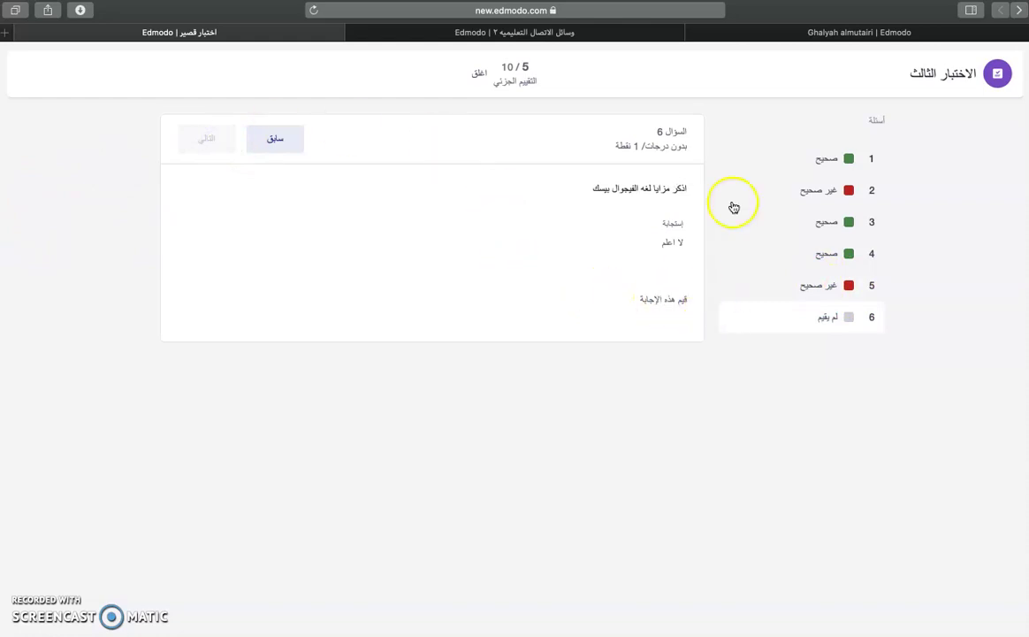
left_click(478, 76)
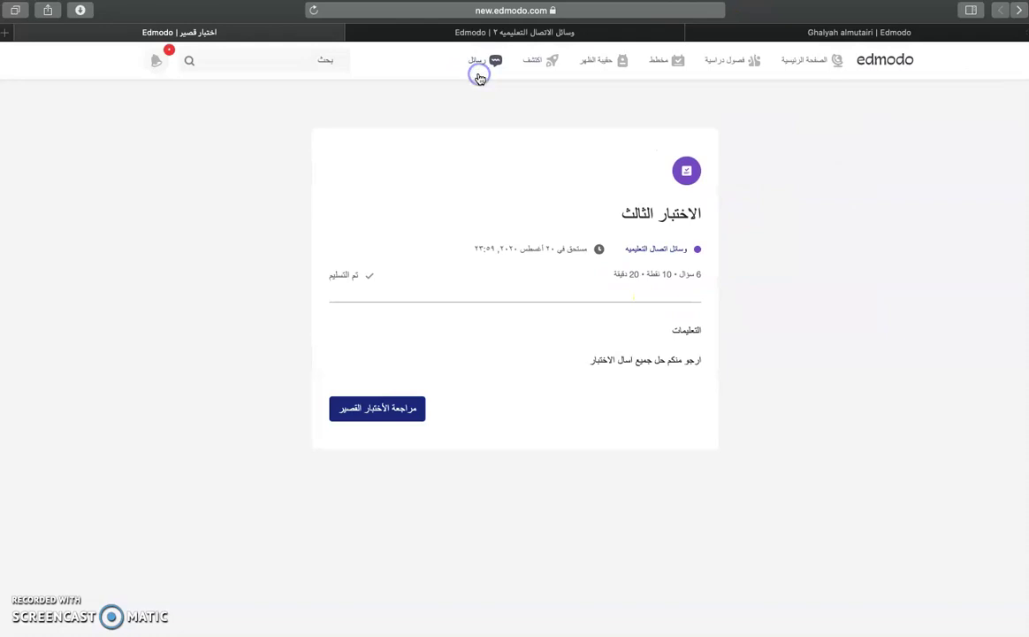
- Reopen the graded review of the quiz الاختبار الثالث and close it again
left_click(400, 408)
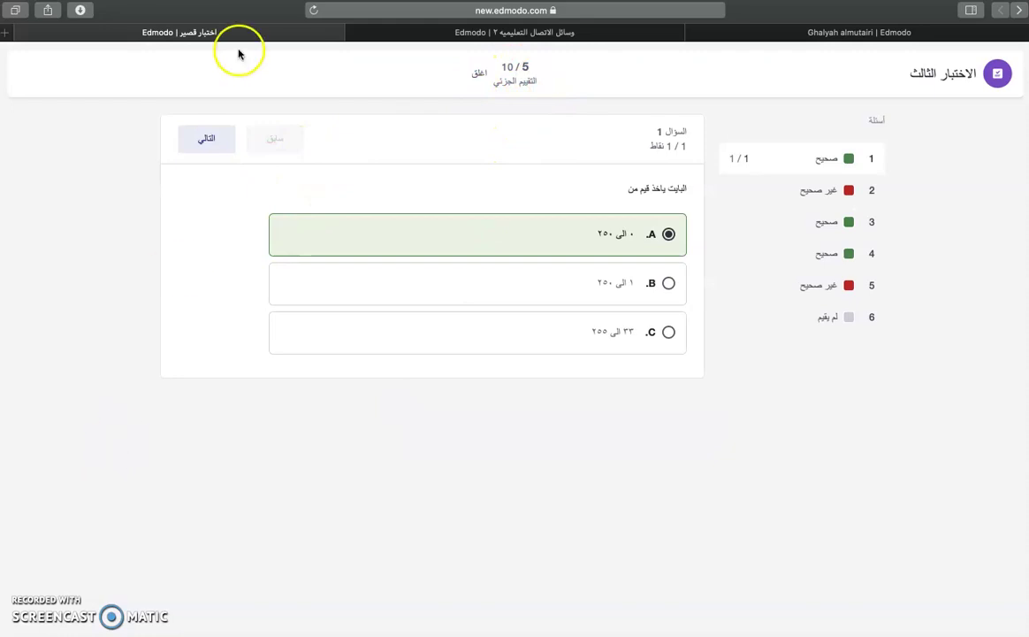
left_click(475, 80)
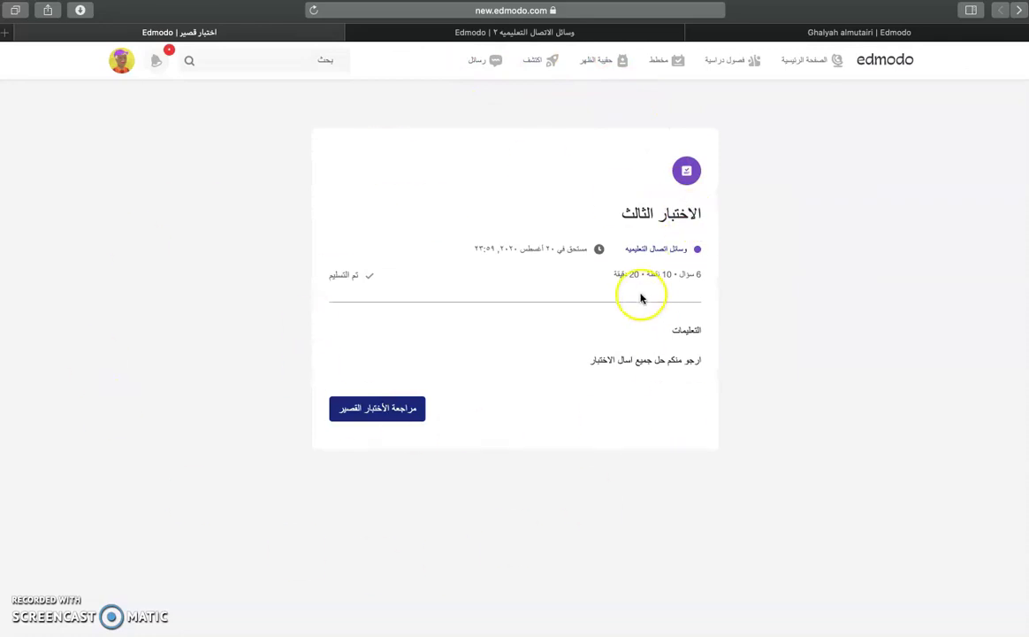
- Open the planner, view the Word document attached to the assignment الواجب الاول, and return to the planner
left_click(665, 62)
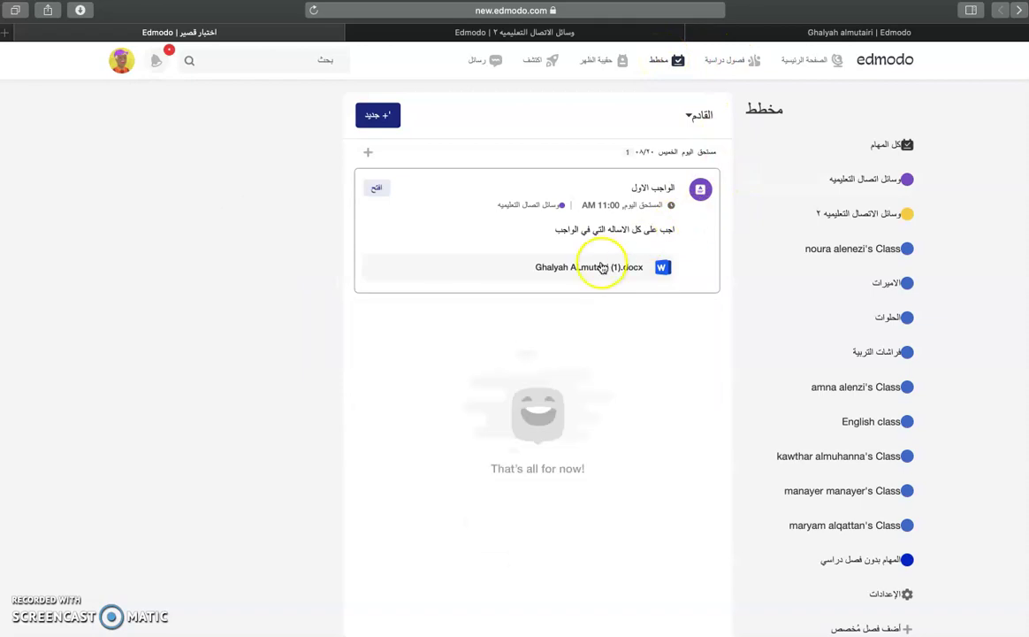
left_click(563, 269)
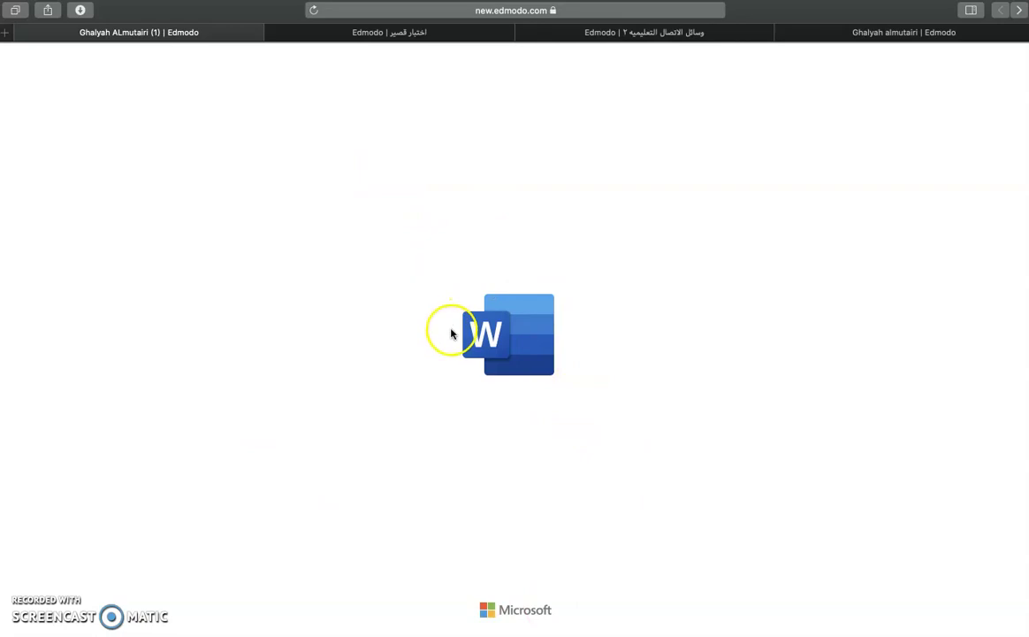
left_click(451, 34)
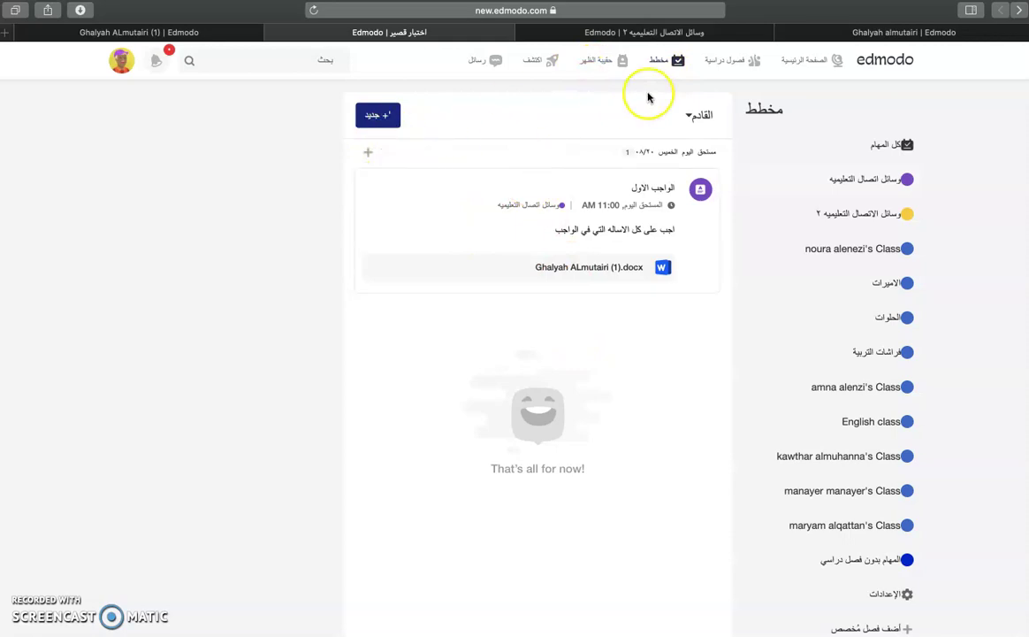
- Open the backpack and view the options for adding new items and for managing the file Student ID.docx
left_click(591, 69)
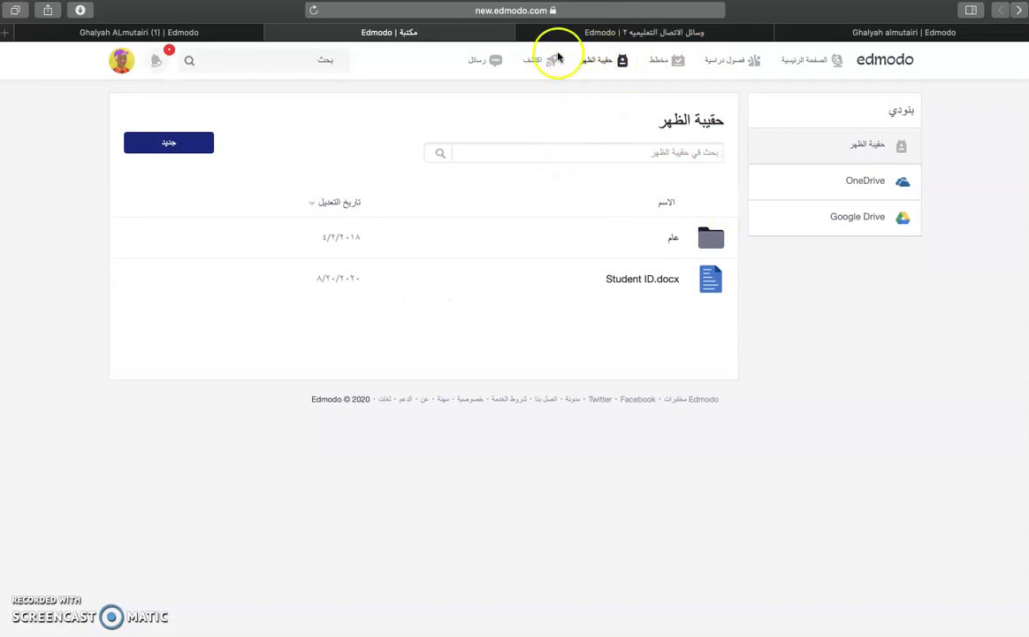
left_click(183, 150)
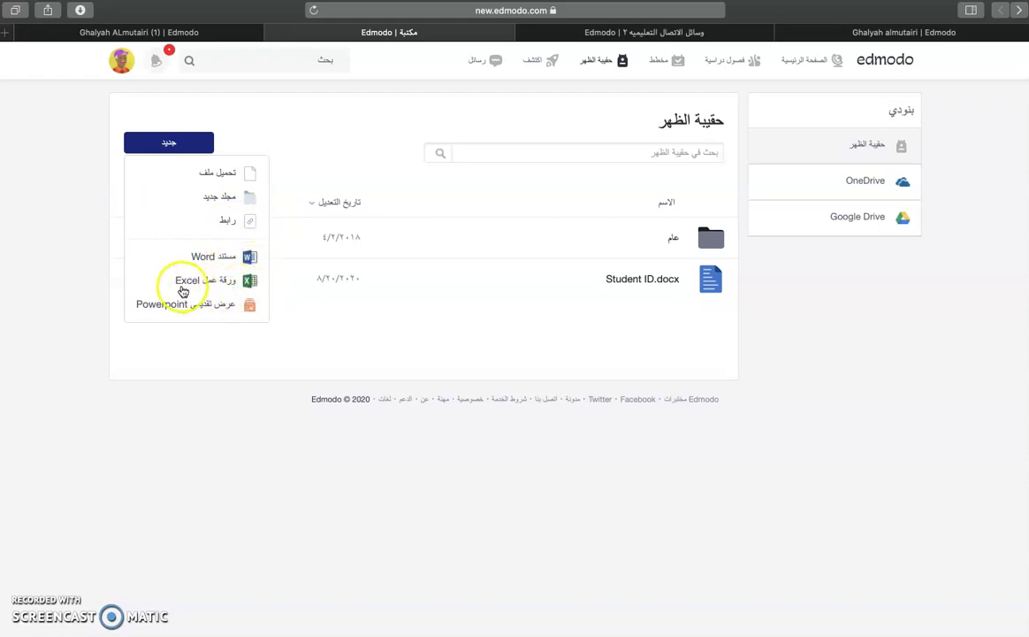
left_click(235, 346)
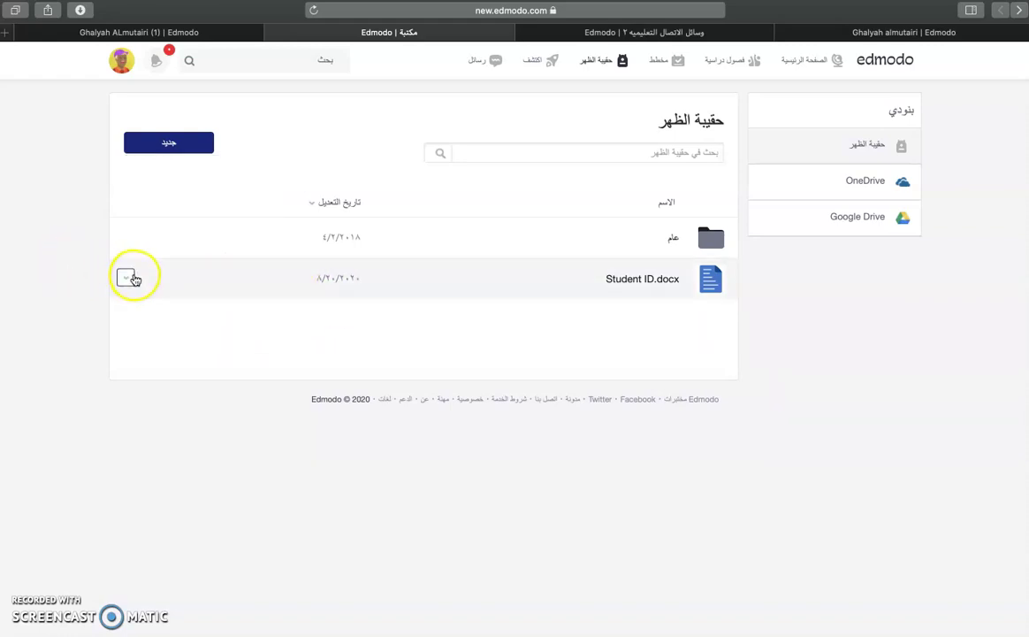
left_click(129, 278)
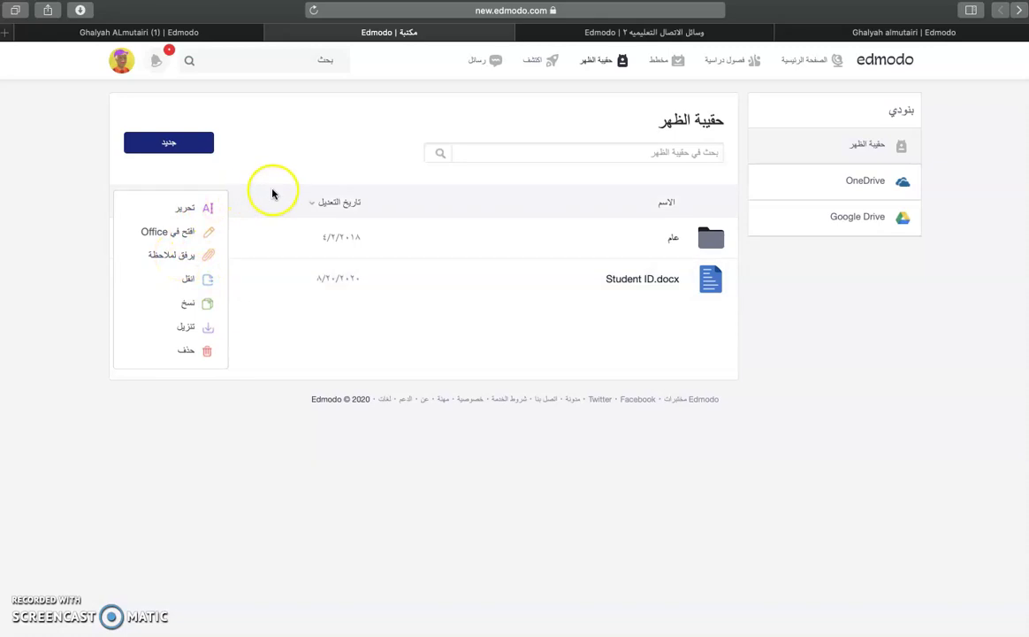
left_click(294, 162)
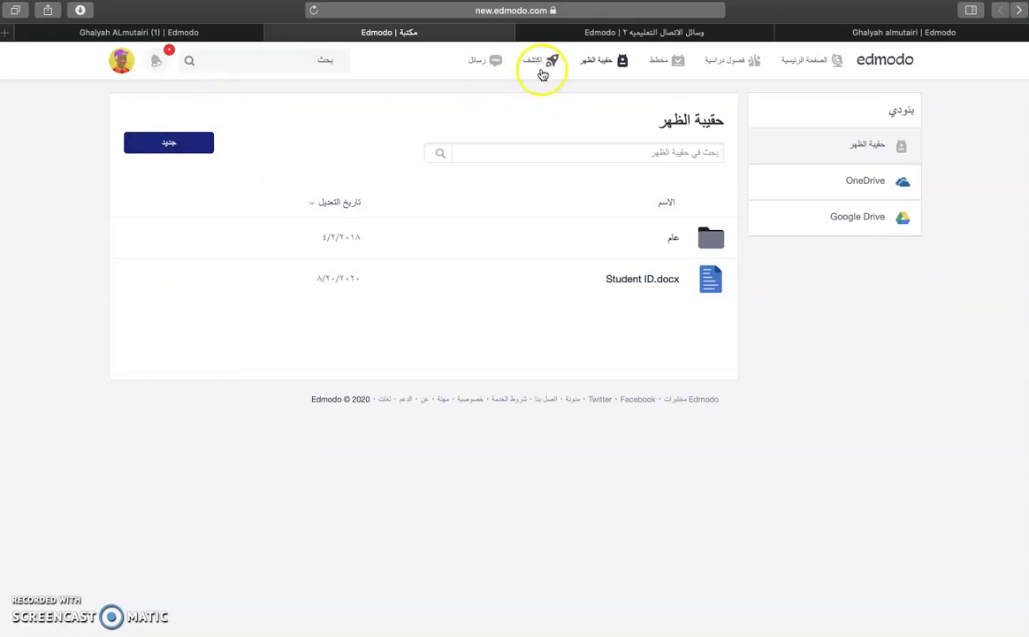
- Open the Discover page and look through its games and featured apps
left_click(542, 72)
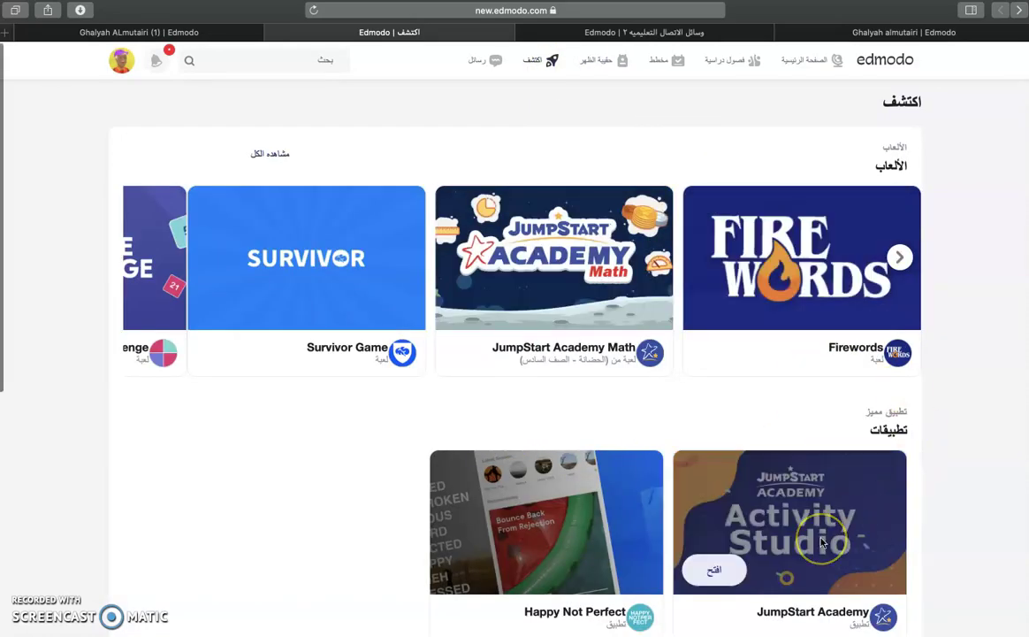
scroll(814, 544, "down", 1)
scroll(781, 449, "down", 3)
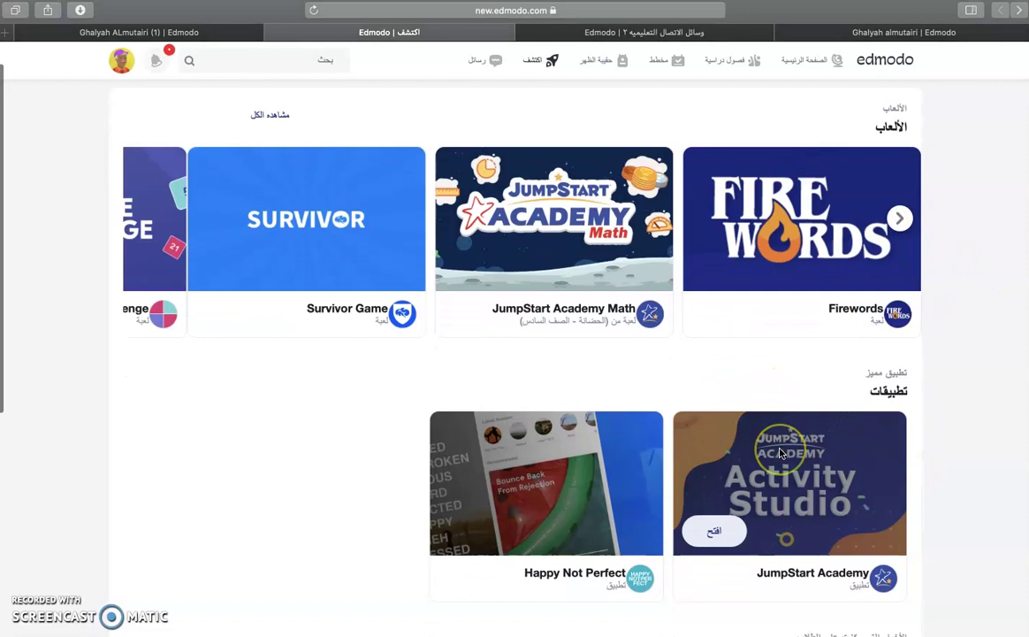
scroll(780, 453, "up", 1)
scroll(781, 453, "up", 3)
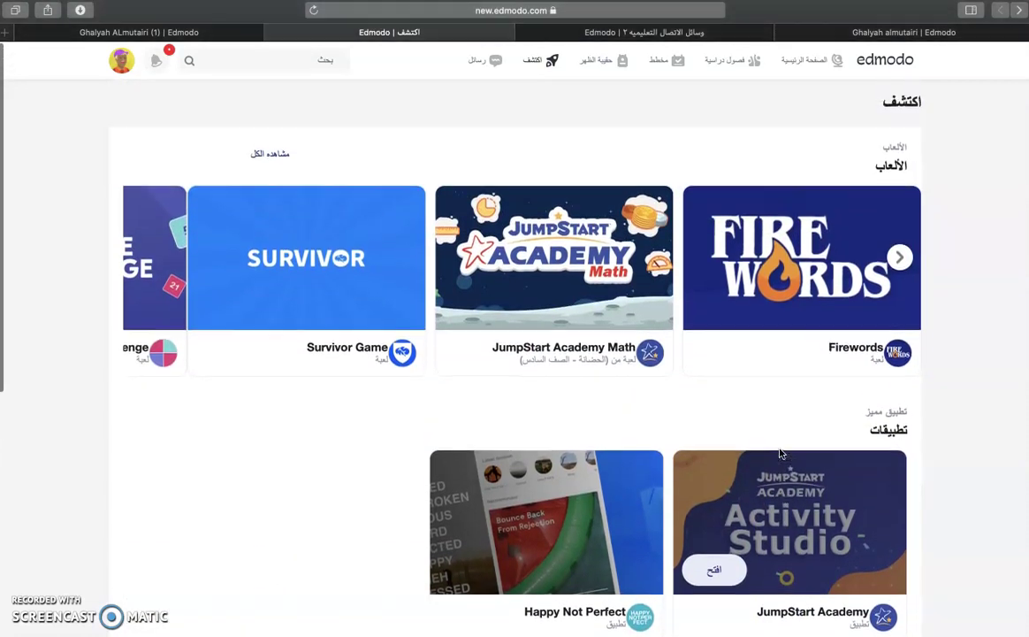
left_click(583, 221)
- Open the messages page and view the list of notifications
left_click(478, 62)
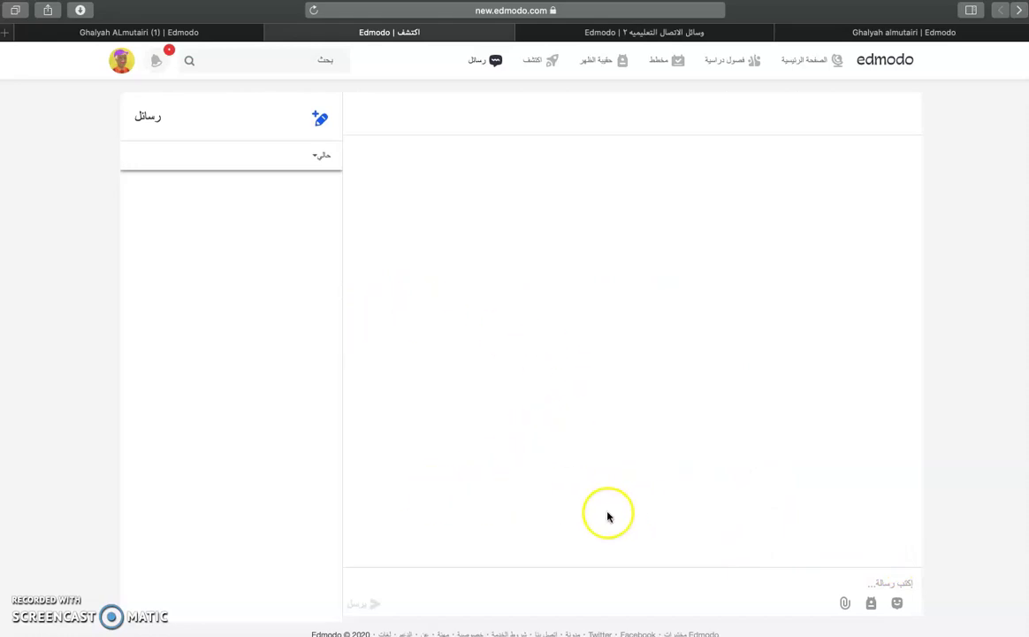
left_click(155, 64)
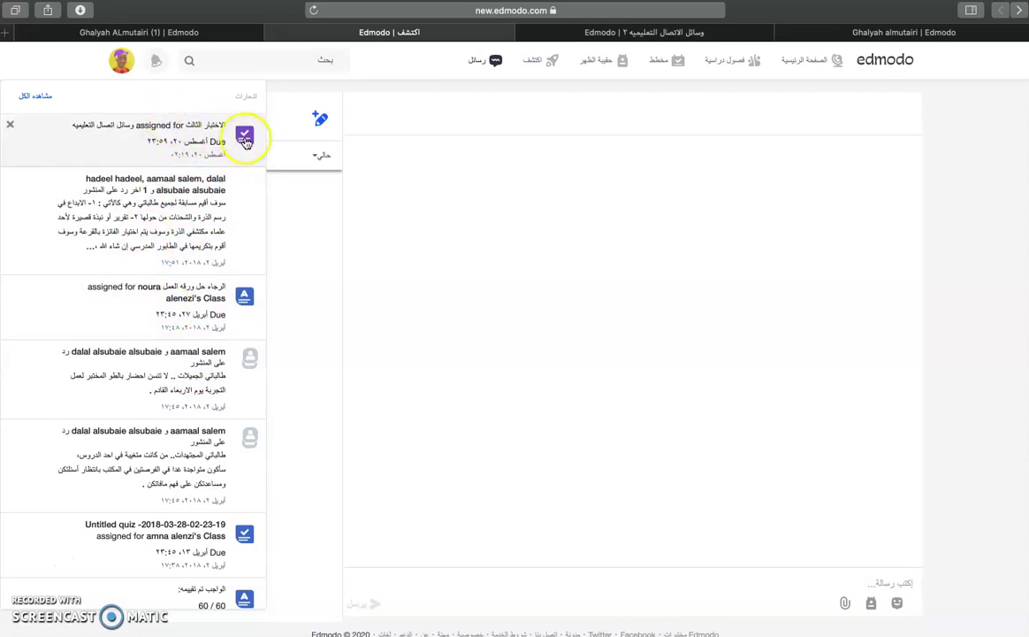
left_click(154, 61)
- Open the account settings and view the personal information, notifications, password, linked accounts and applications sections
left_click(116, 61)
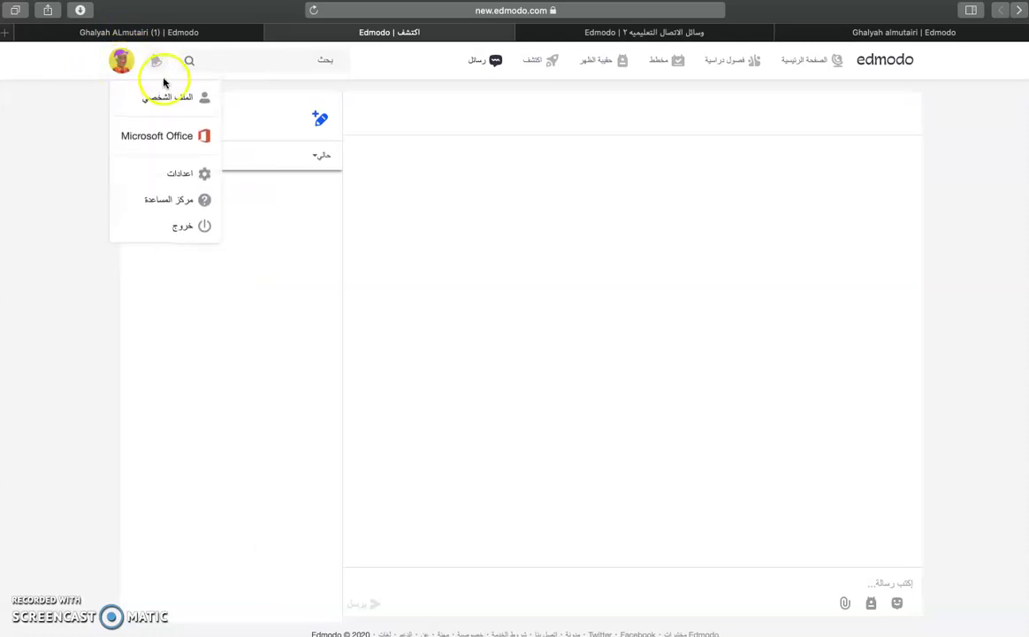
left_click(192, 175)
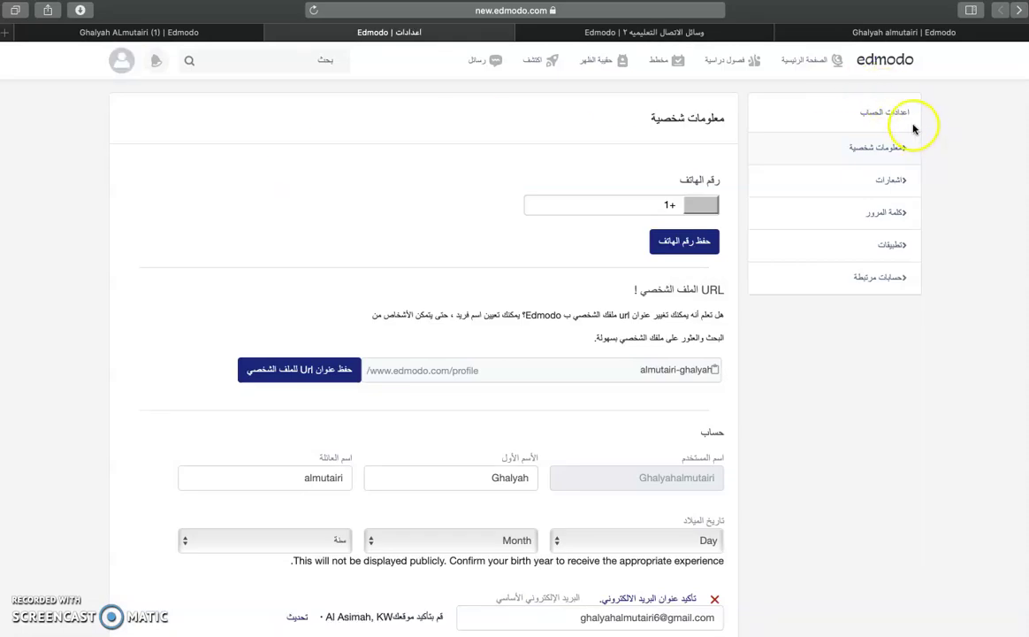
left_click(871, 163)
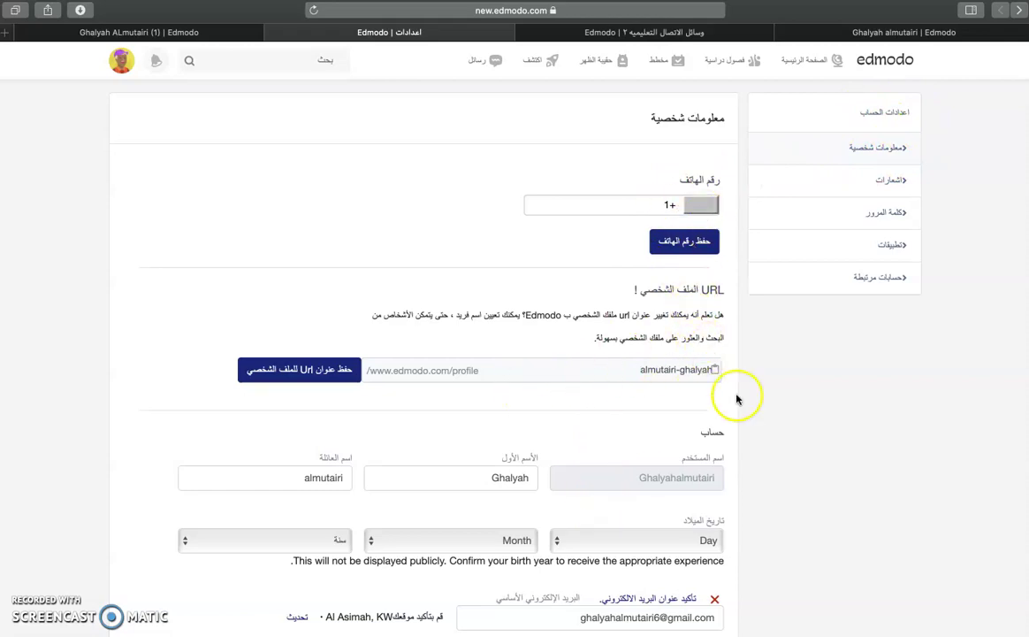
left_click(872, 195)
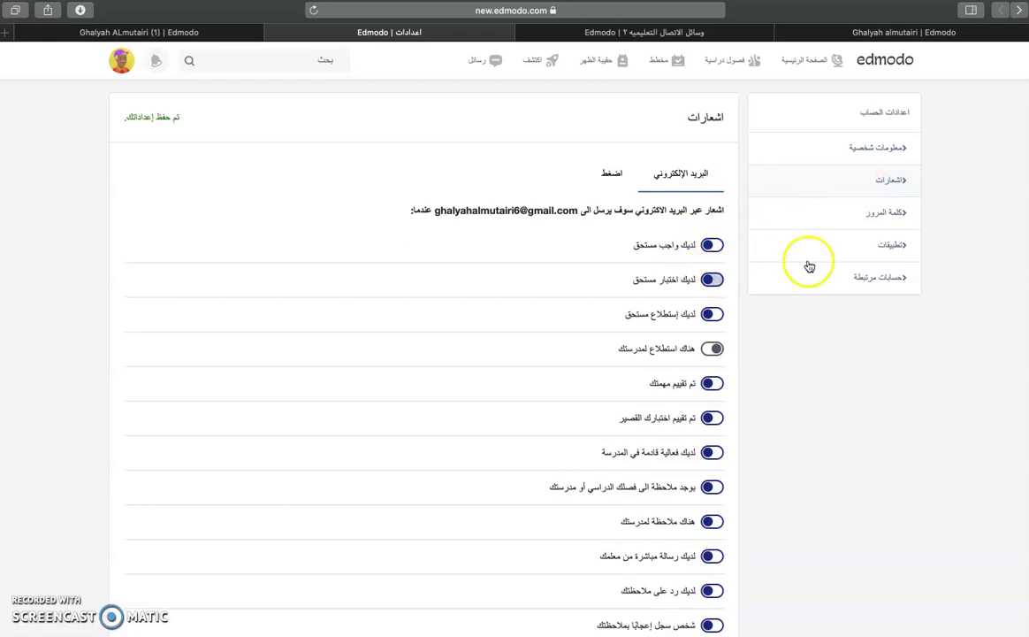
left_click(872, 221)
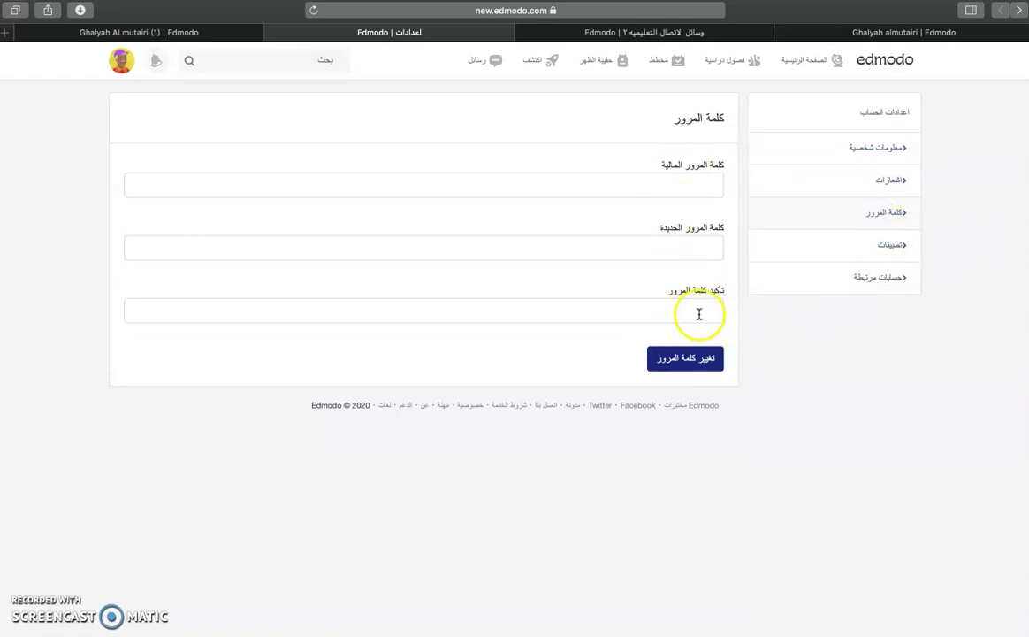
left_click(829, 290)
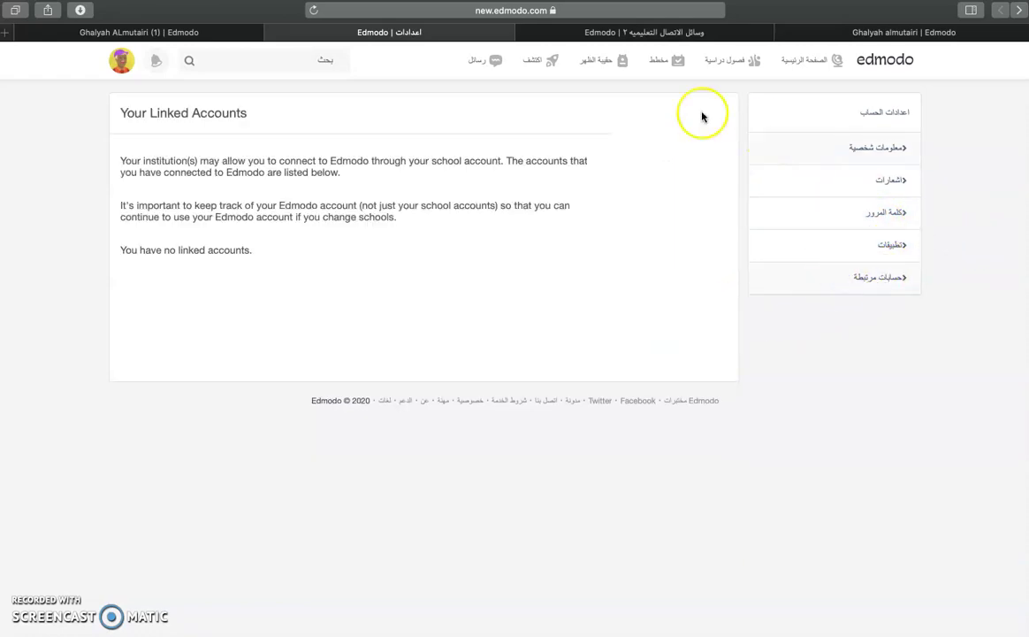
left_click(826, 254)
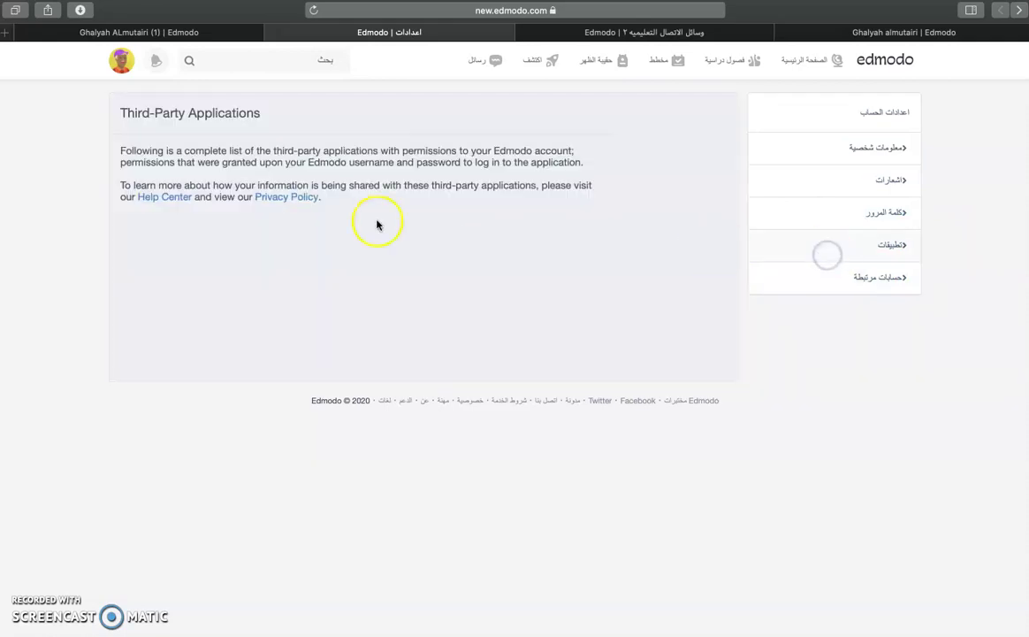
- Log out of the student account
left_click(125, 69)
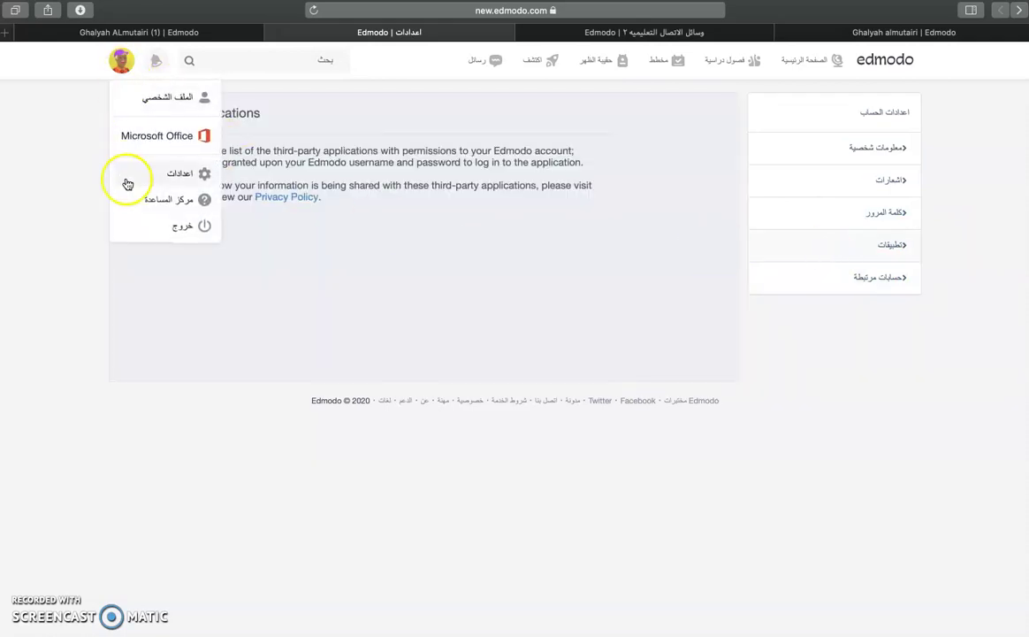
left_click(177, 230)
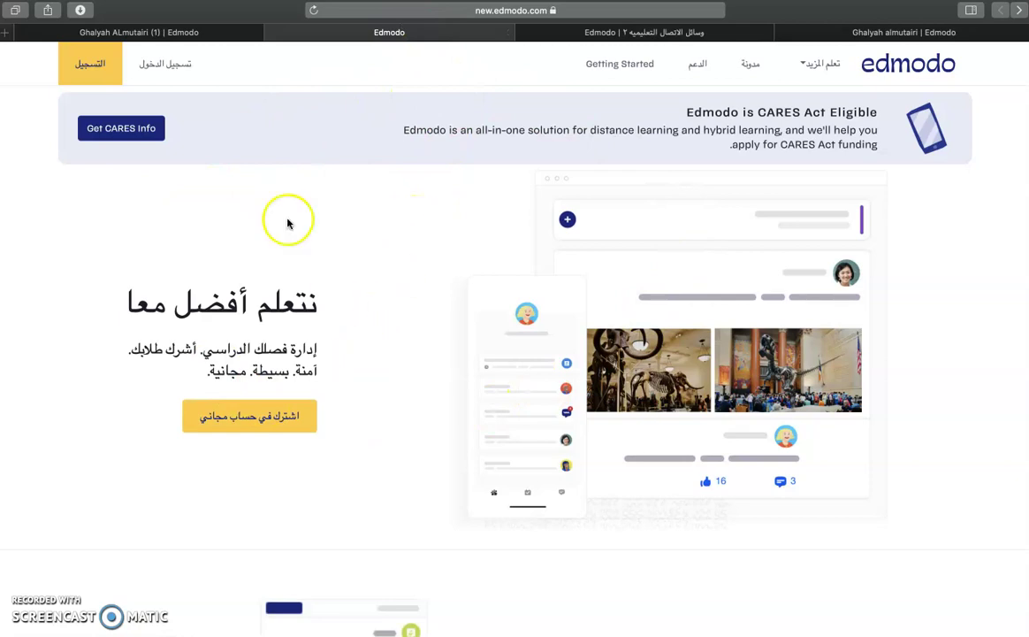
- View the sign-up form for a parent or guardian account and return to the home page
left_click(91, 65)
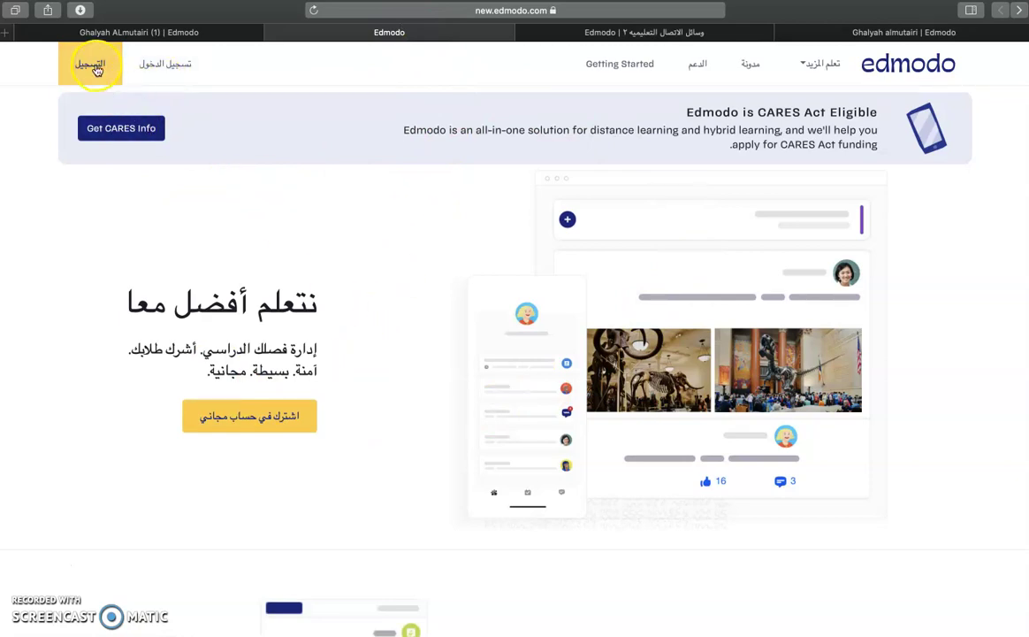
left_click(472, 347)
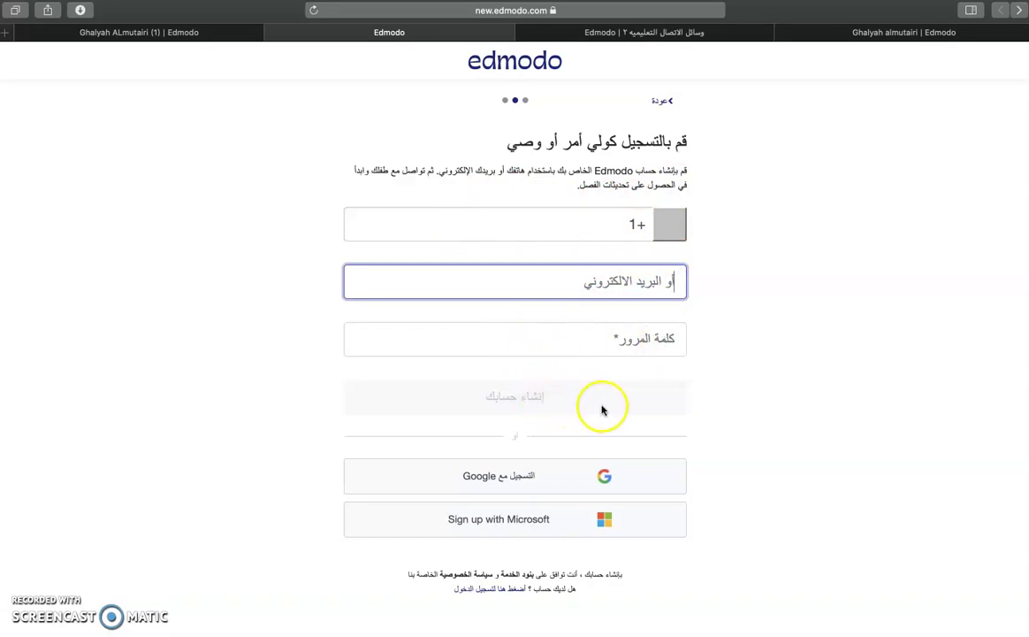
left_click(662, 102)
left_click(662, 102)
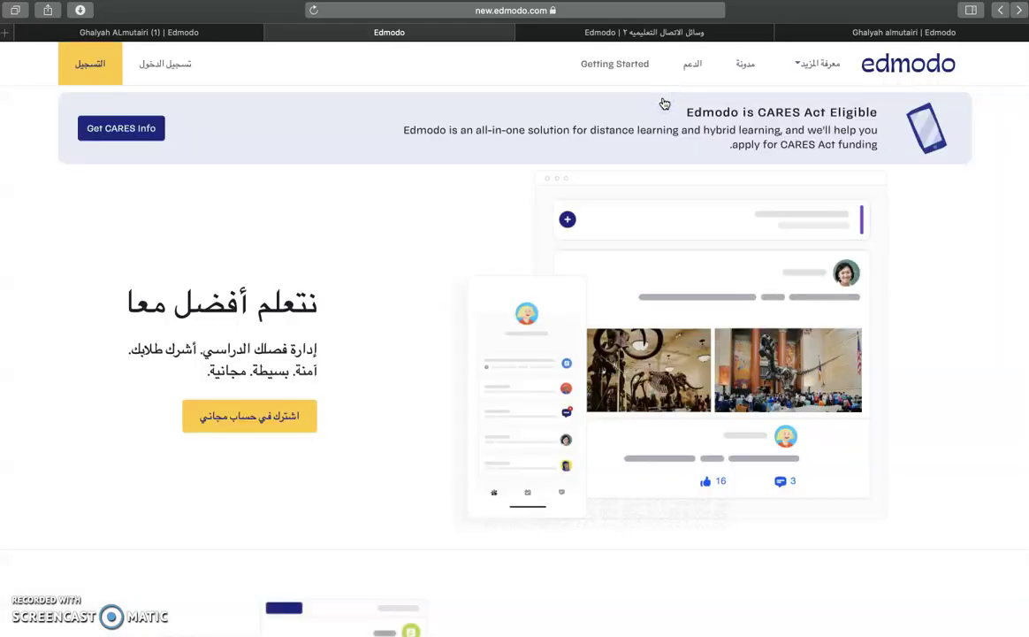
- Open the login form and fill in the saved account password
left_click(152, 67)
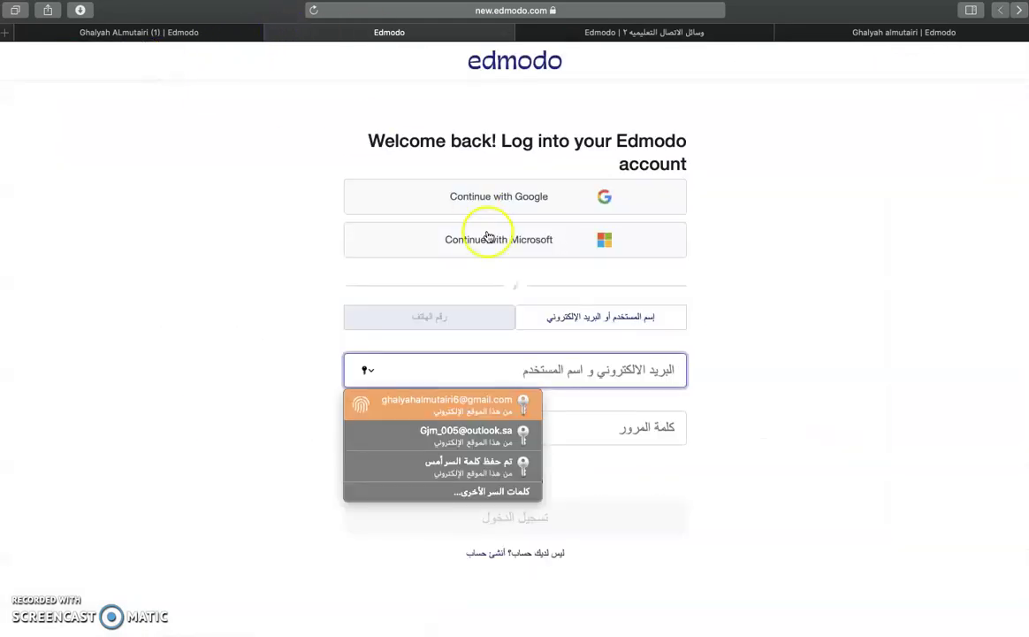
left_click(474, 467)
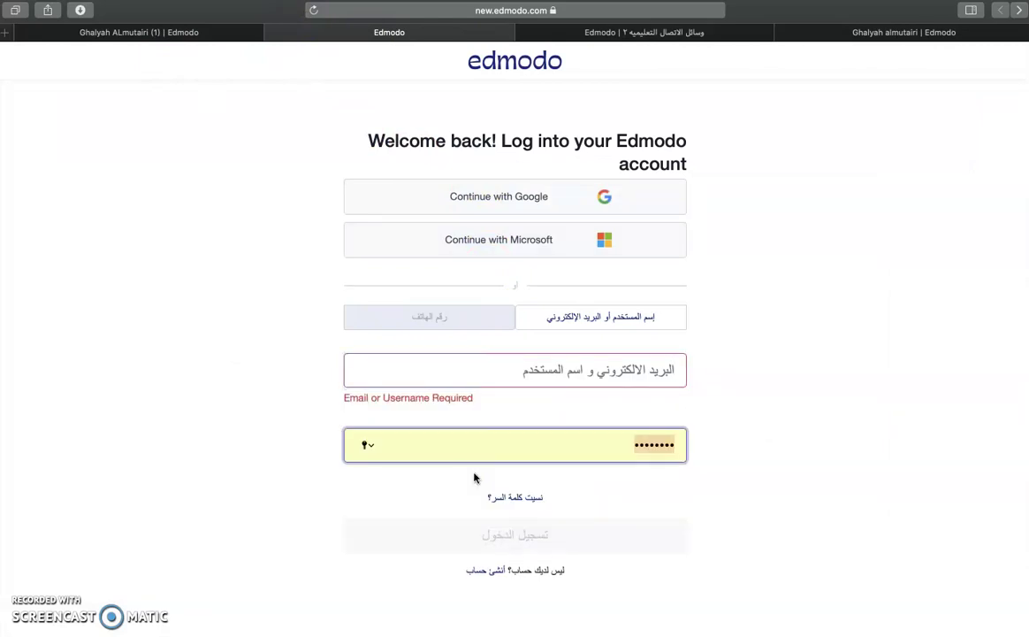
- Close the invitation dialog of the class وسائل الاتصال التعليميه ٢ and switch to the parent account's page
left_click(703, 36)
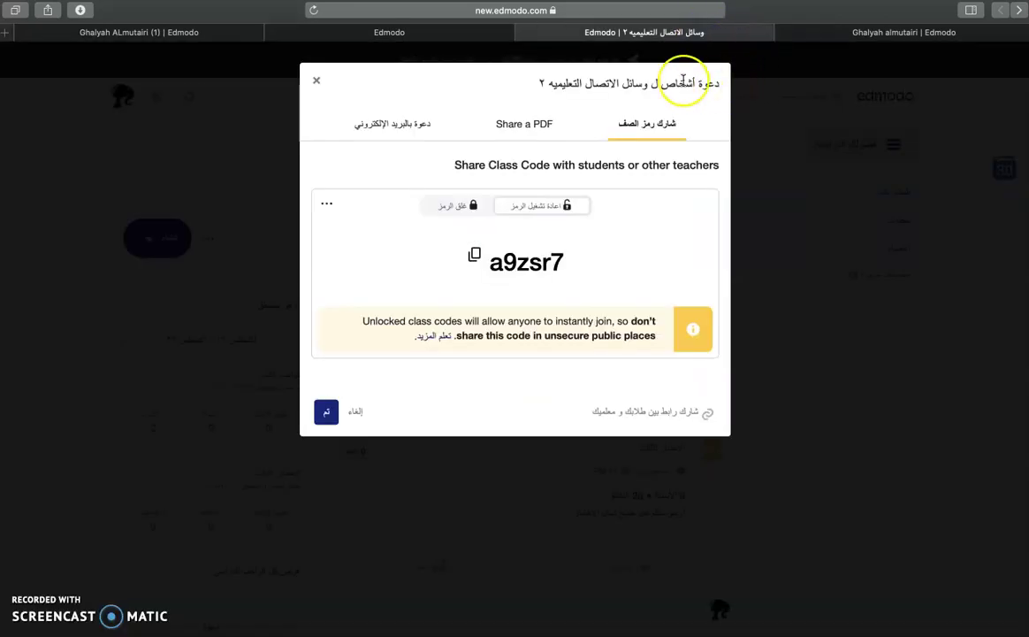
left_click(317, 80)
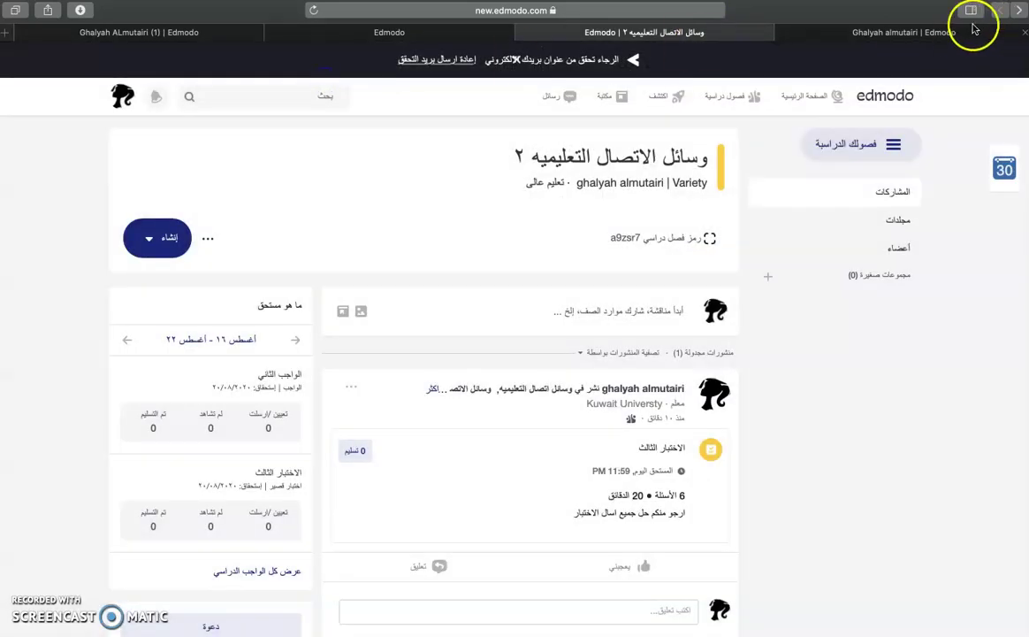
left_click(1008, 32)
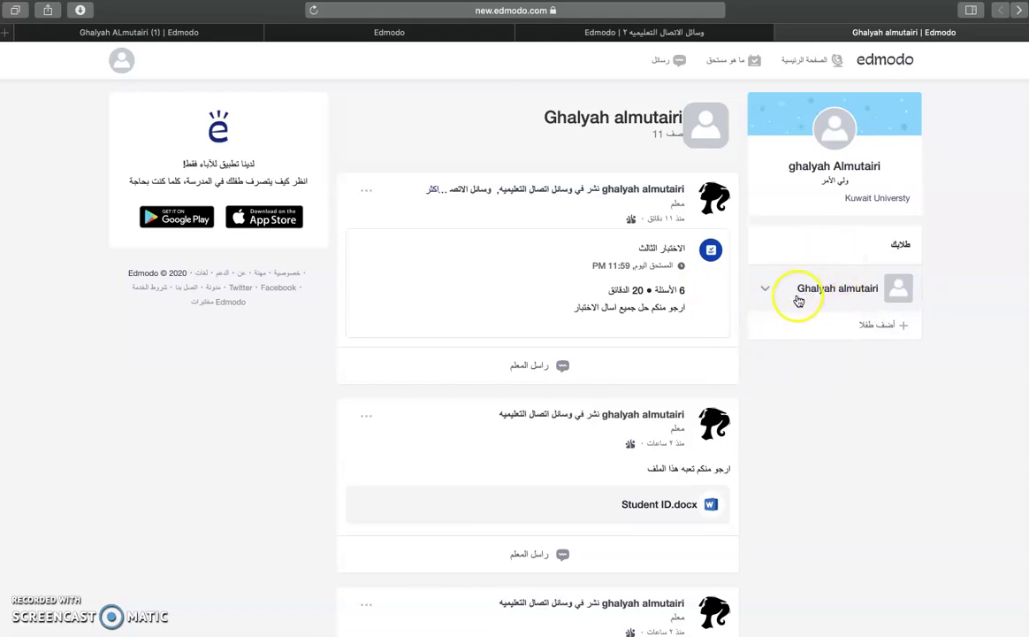
- View the linked child's class list, collapse it, and open the dialog for adding a child with a parent code
left_click(766, 292)
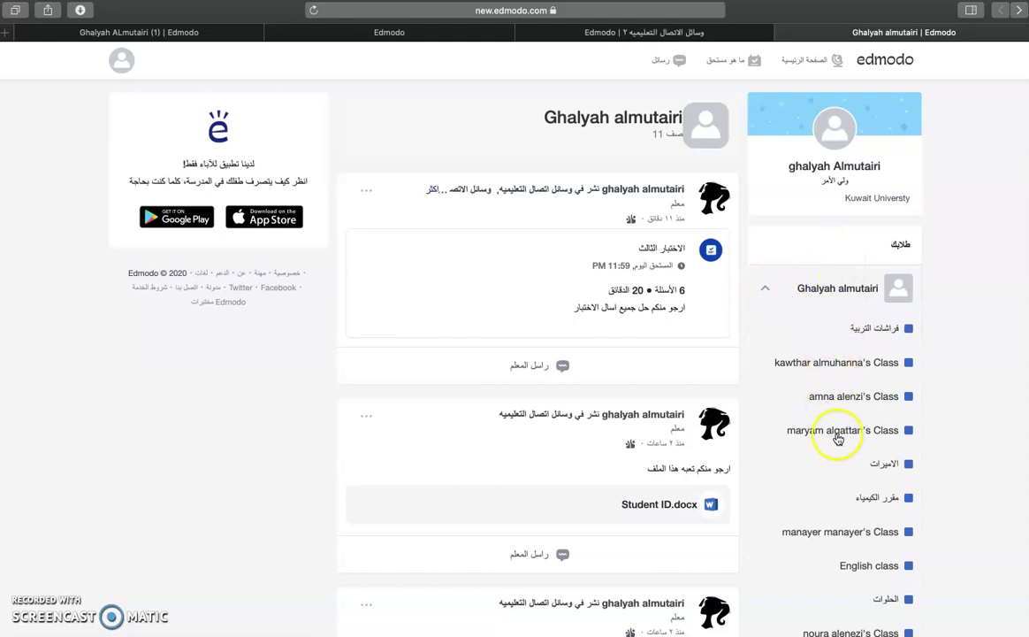
left_click(766, 289)
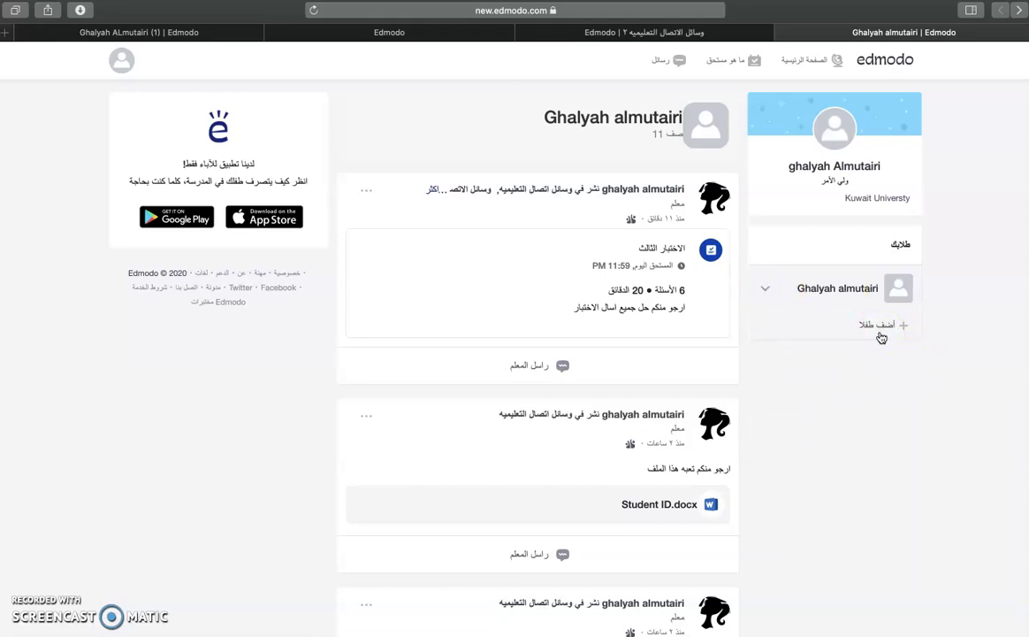
left_click(882, 337)
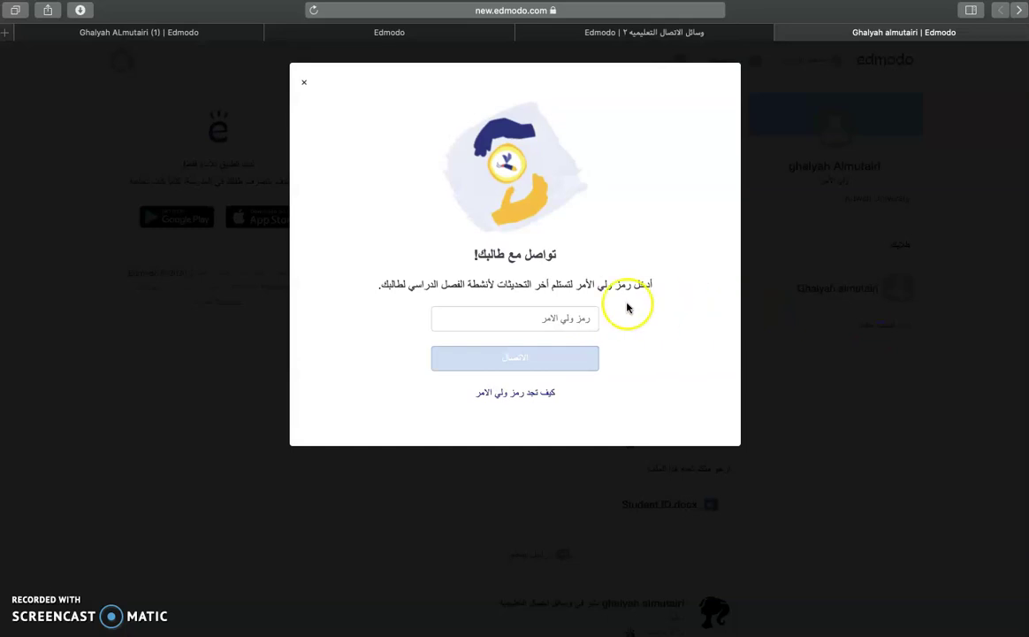
- Close the parent-code dialog without entering a code and look through the linked child's posts on the parent home page
left_click(541, 316)
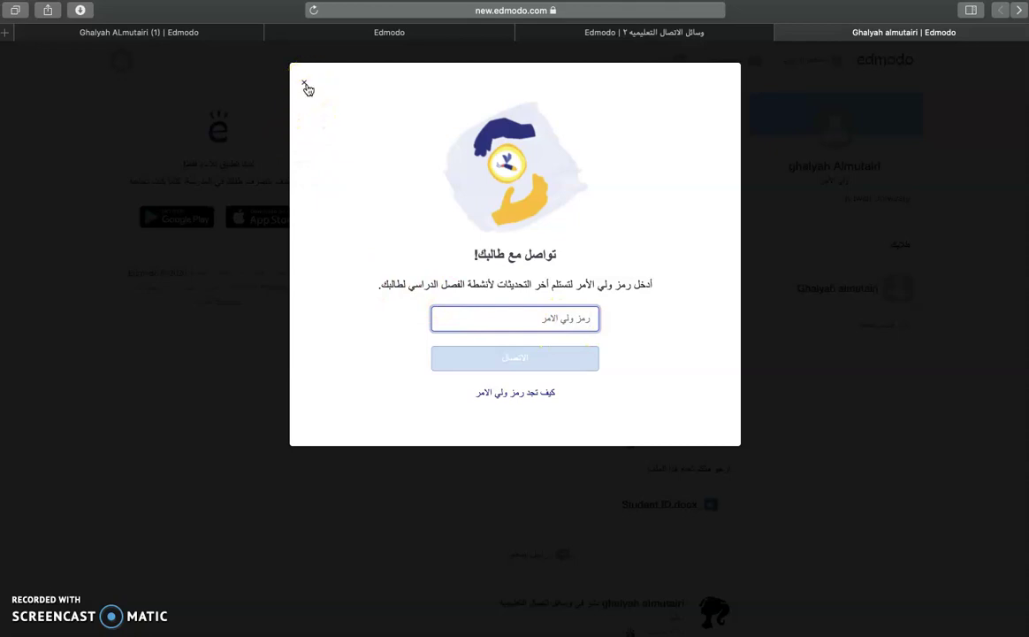
left_click(306, 85)
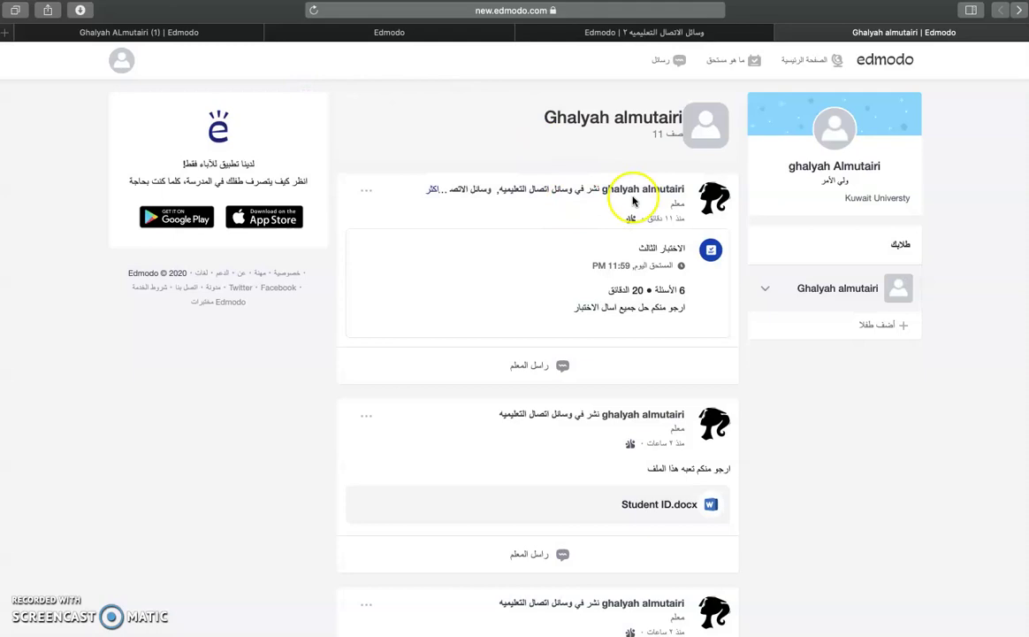
scroll(615, 564, "down", 1)
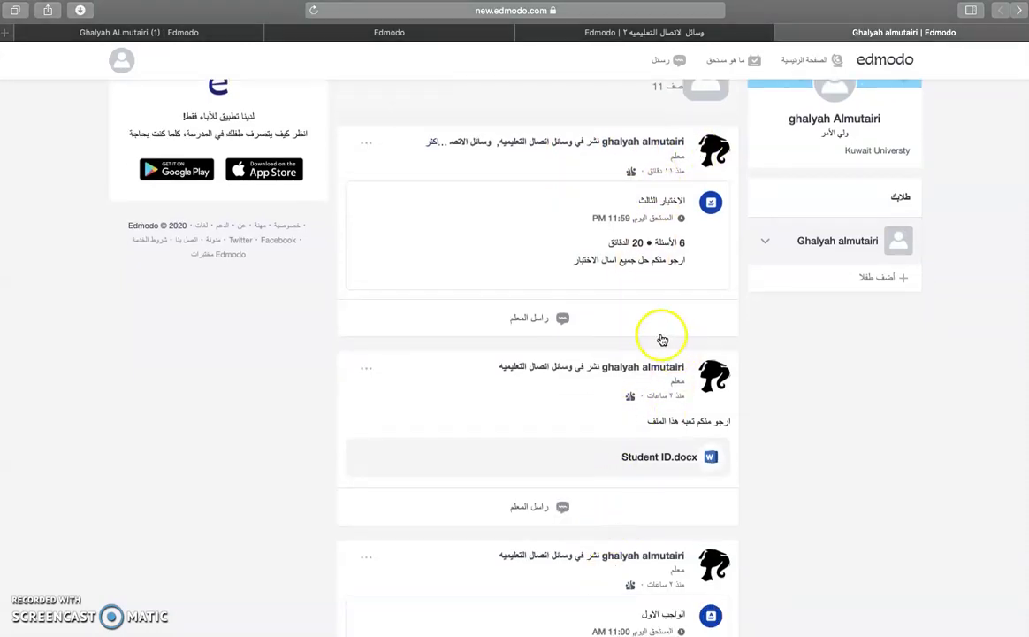
scroll(686, 453, "down", 2)
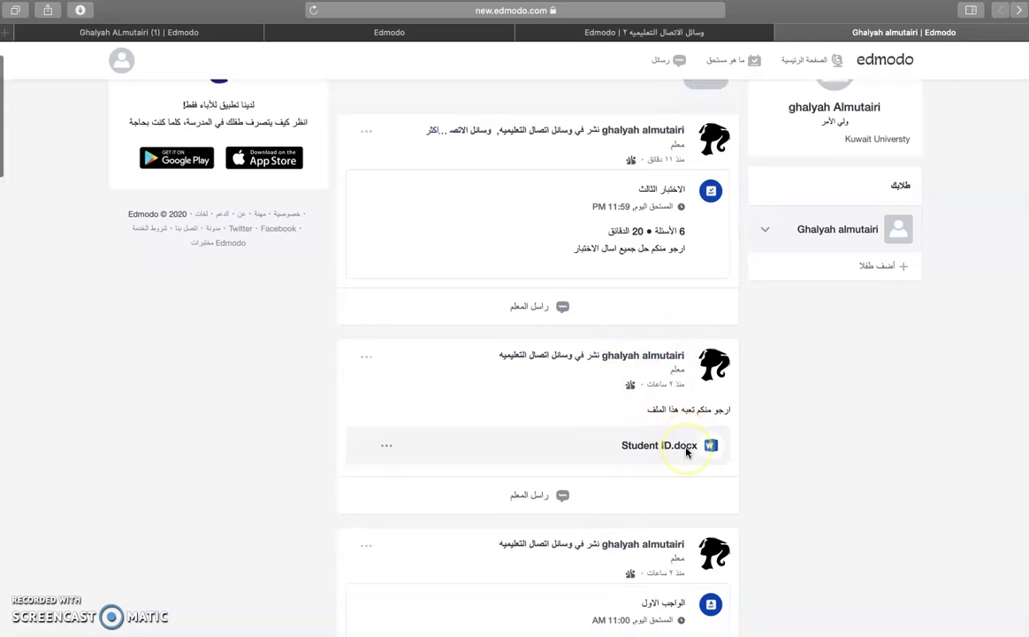
scroll(686, 453, "up", 3)
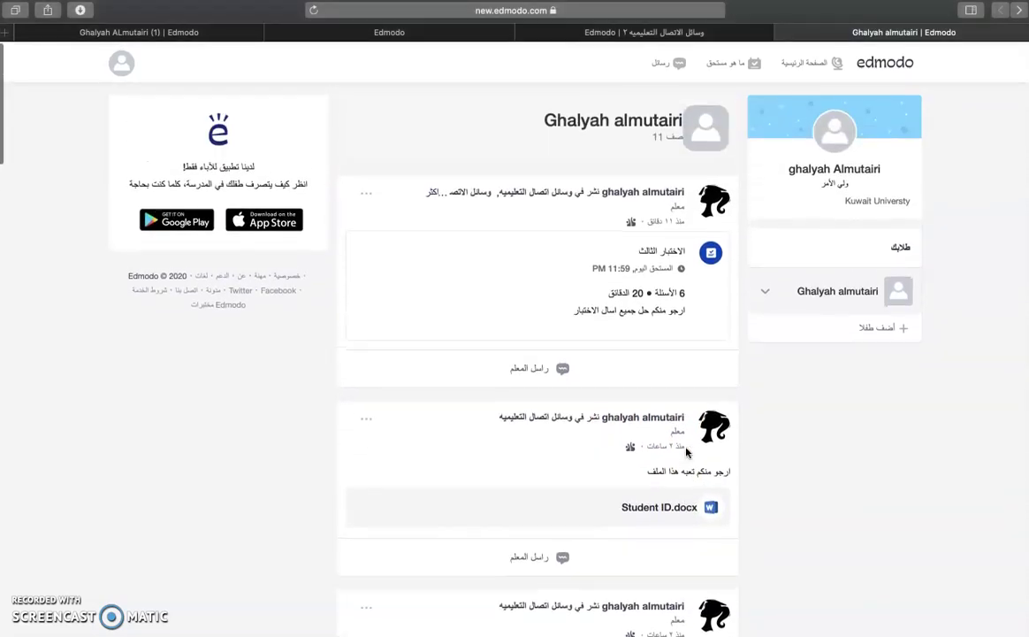
left_click(785, 60)
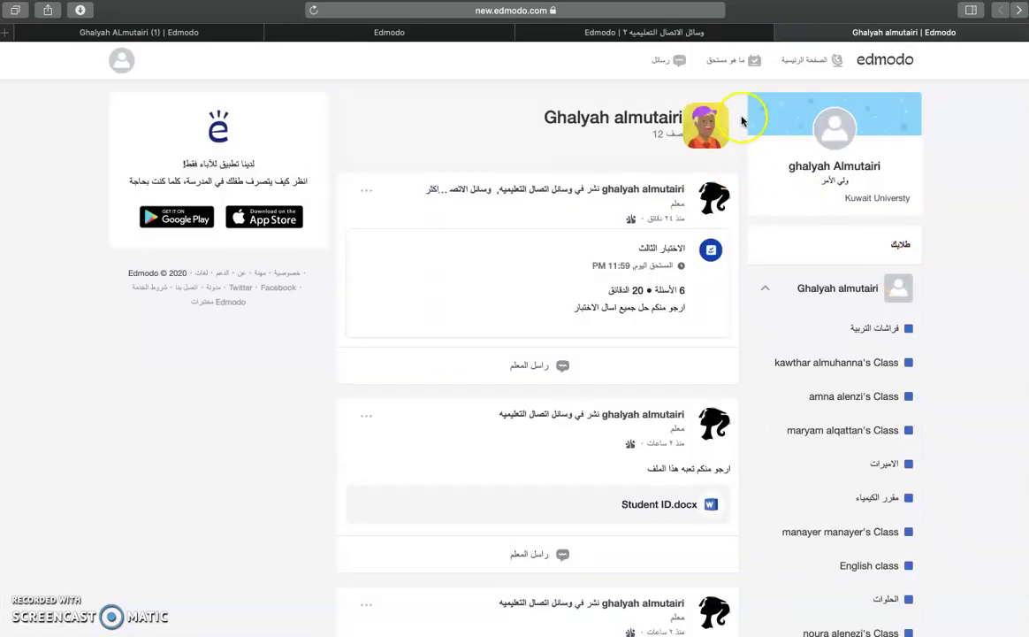
- View the planner of due assignments and open a new message to the teacher from the assignment الواجب الاول
left_click(727, 63)
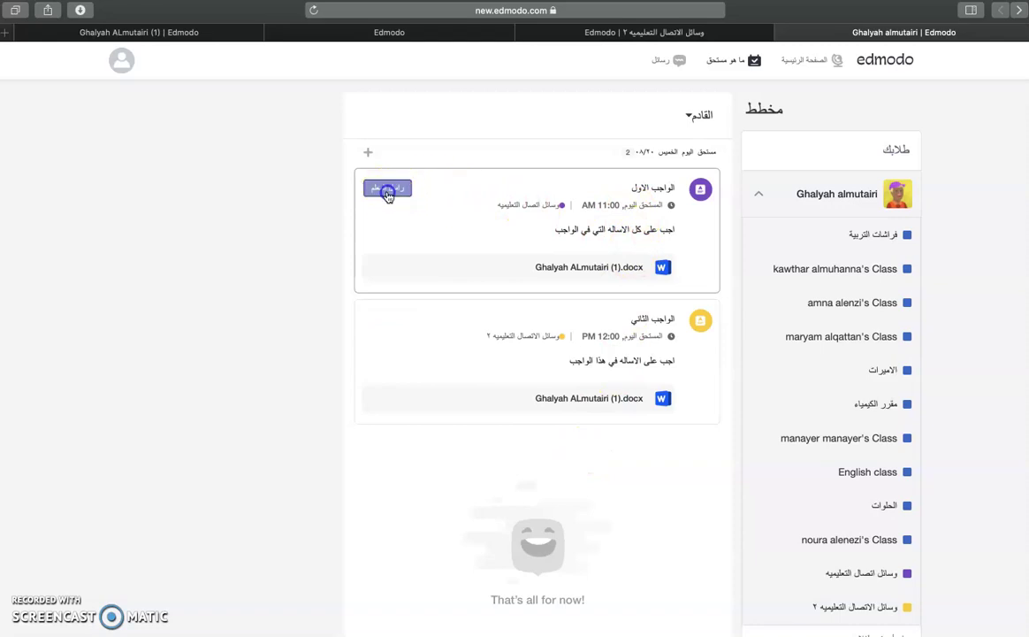
left_click(387, 197)
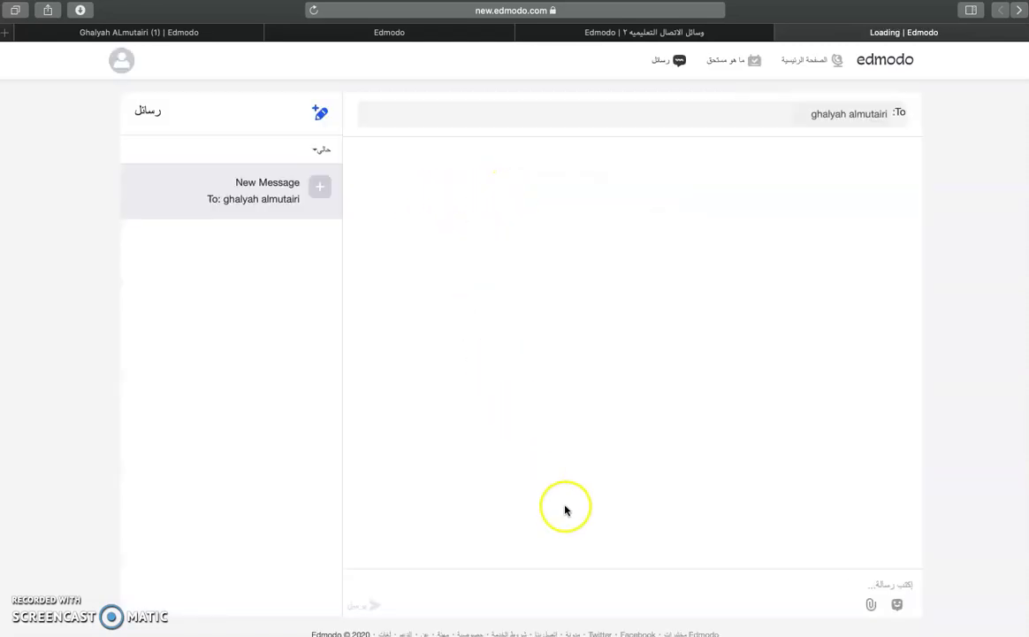
left_click(803, 575)
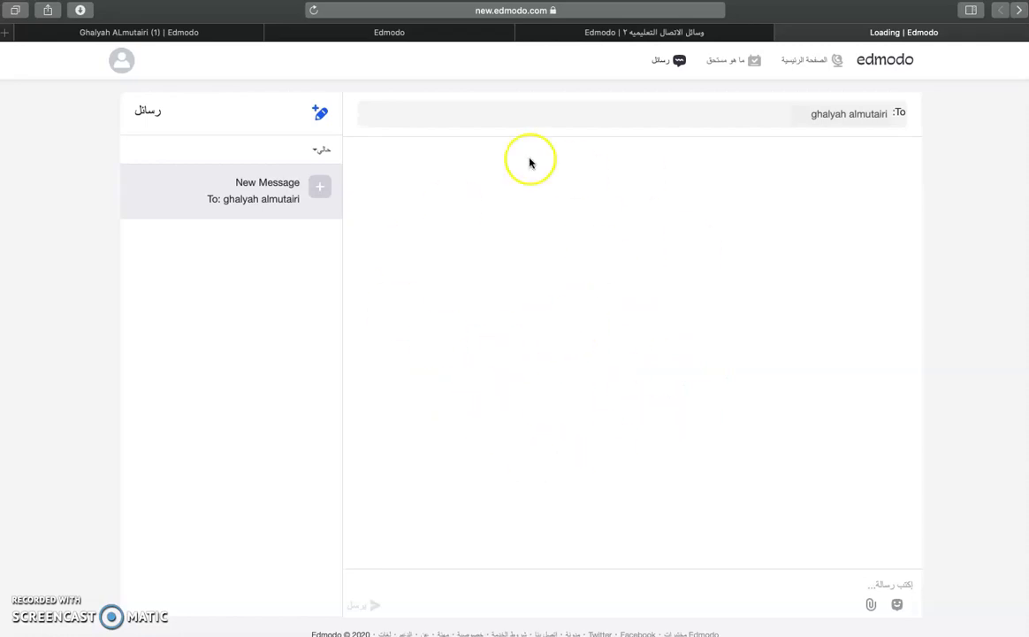
- Look through the parent account settings, including the students section with its add-student dialog and the password change form
left_click(122, 62)
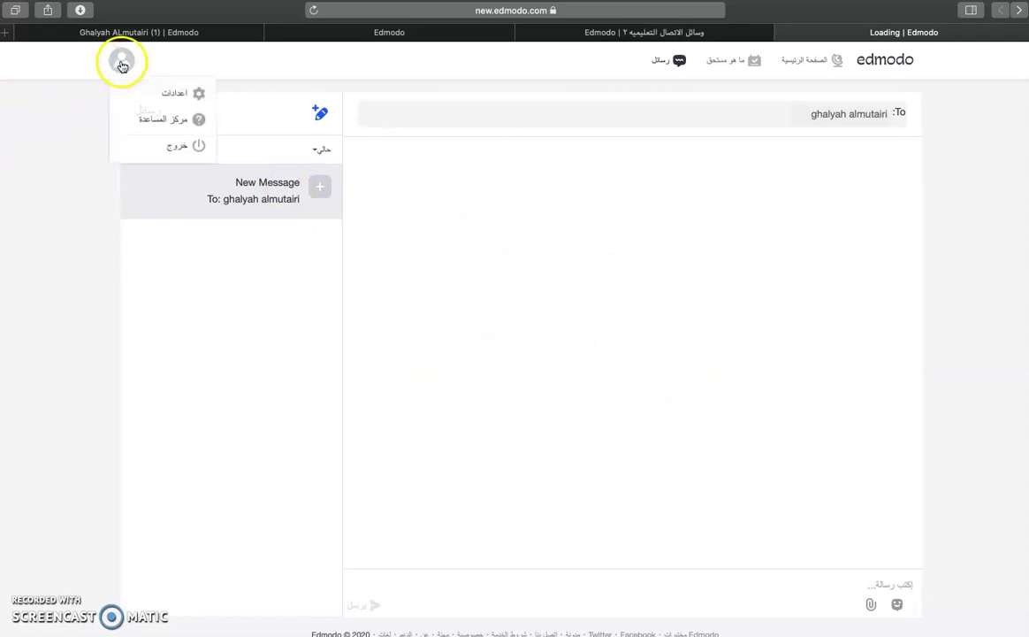
left_click(180, 105)
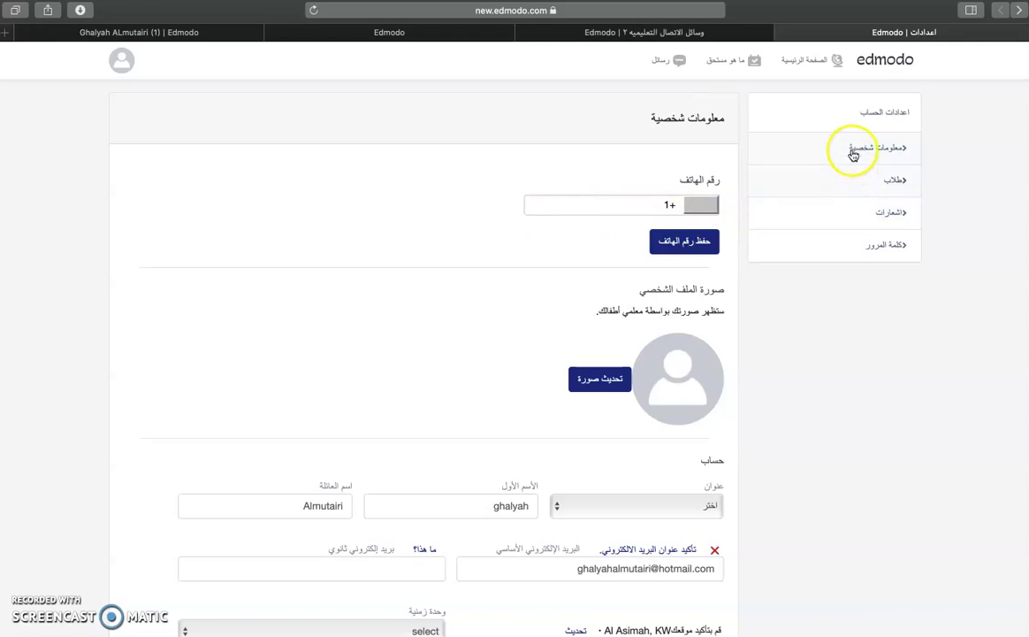
left_click(851, 177)
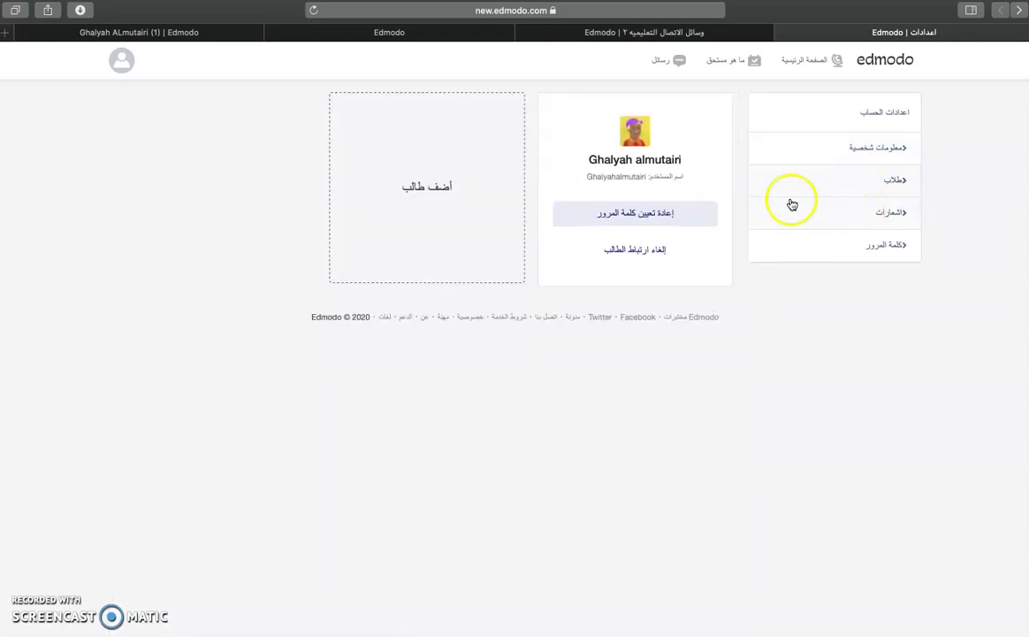
left_click(449, 189)
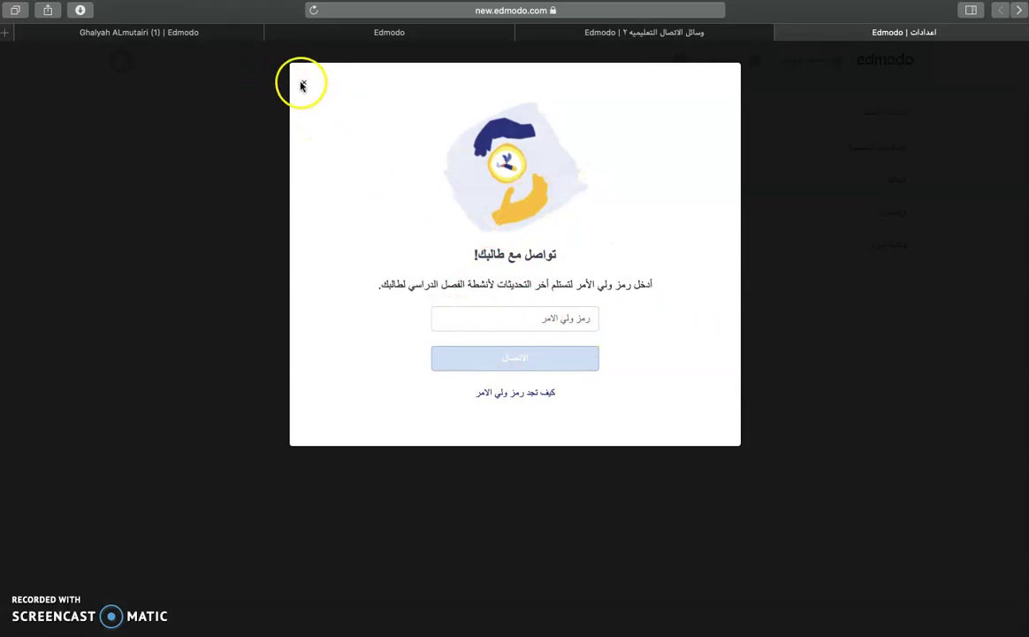
left_click(305, 86)
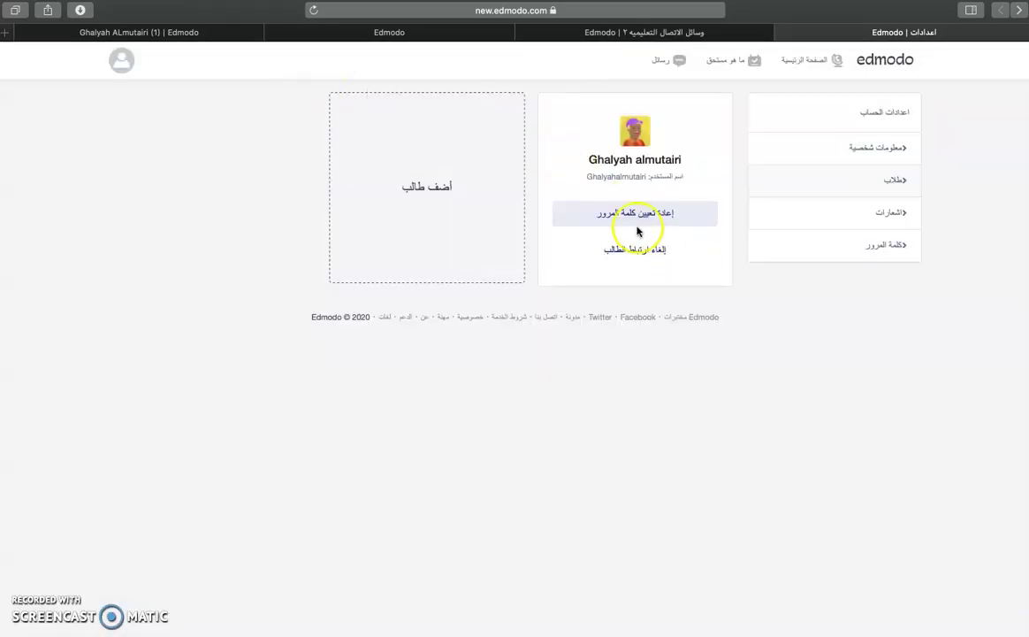
left_click(899, 256)
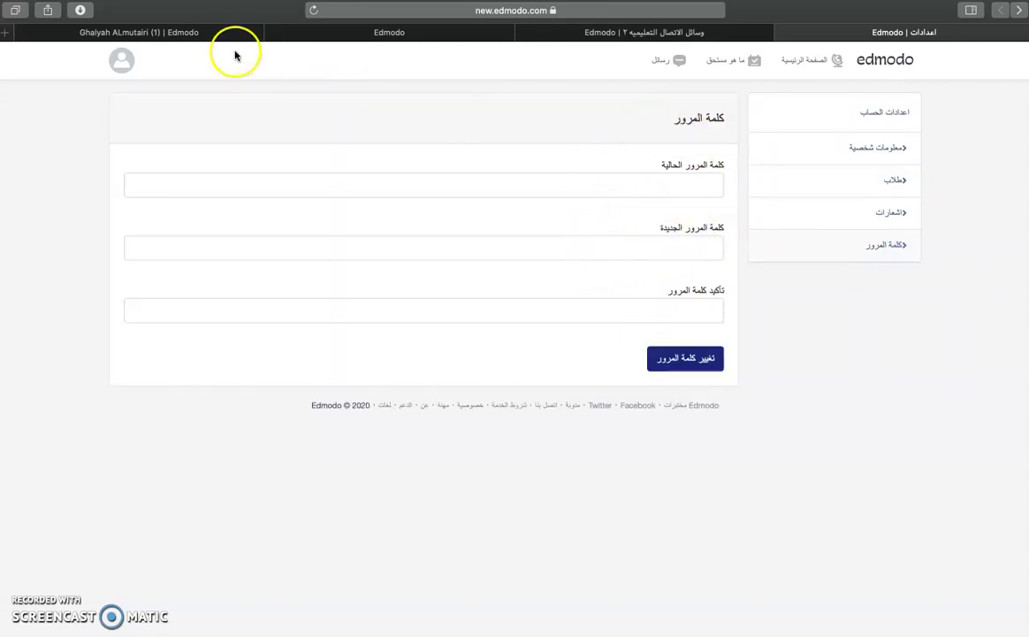
- Log out of the parent account
left_click(122, 64)
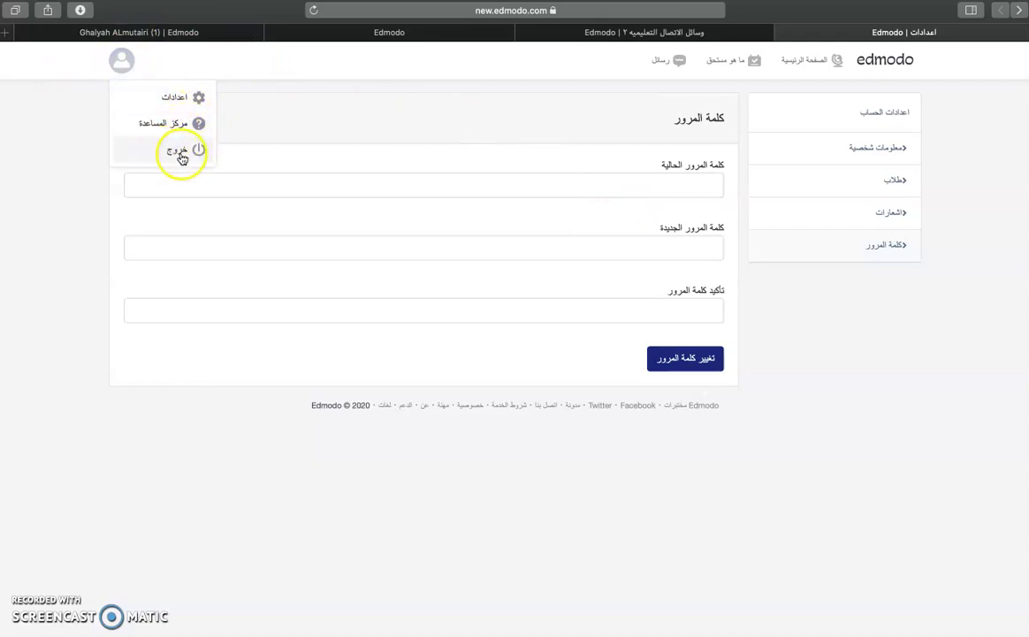
left_click(128, 74)
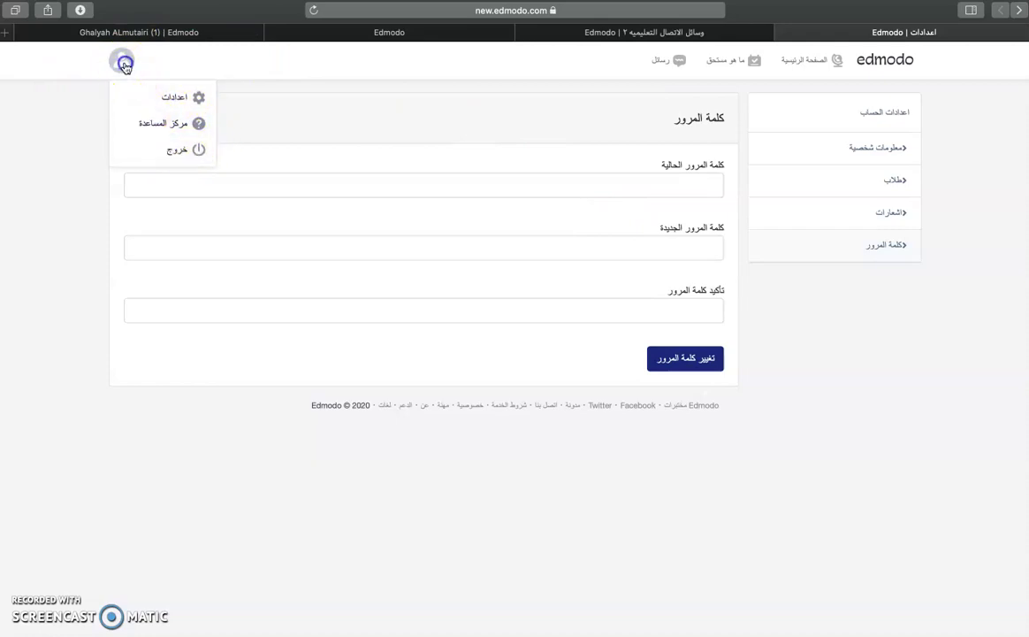
left_click(125, 66)
left_click(175, 151)
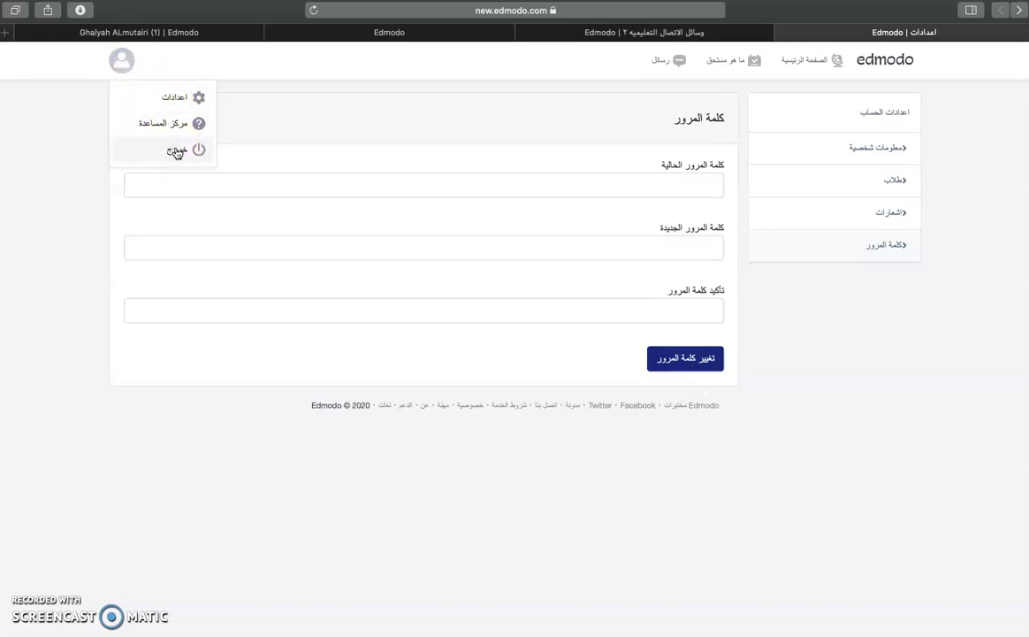
left_click(176, 151)
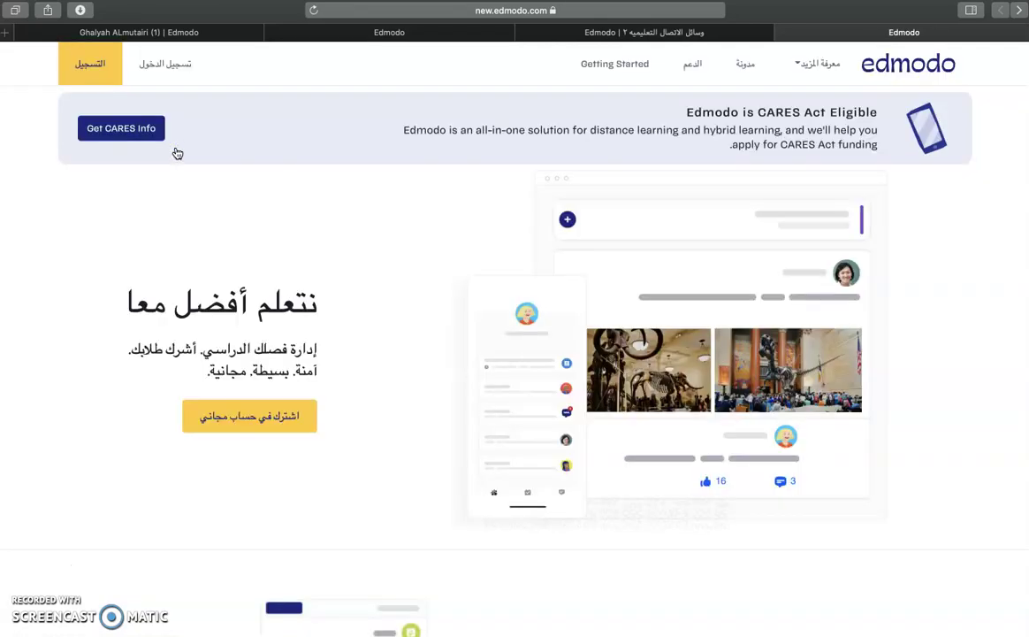